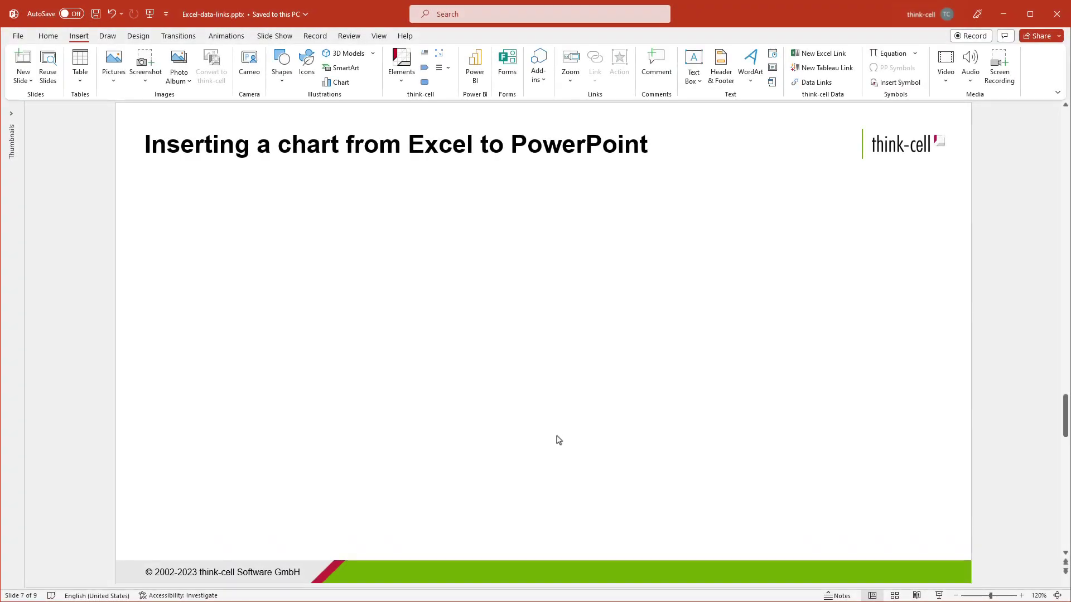
In Excel, select the Desktop, Smartphone and Tablet data in A1:E5 and link it as a stacked chart
key(alt+Tab)
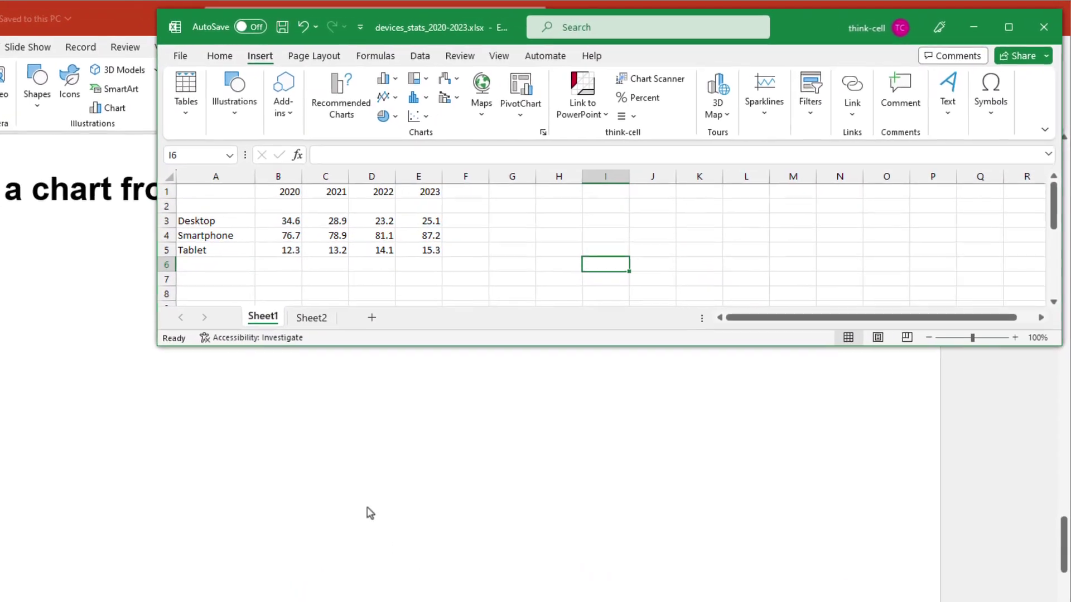
drag(152, 212, 302, 296)
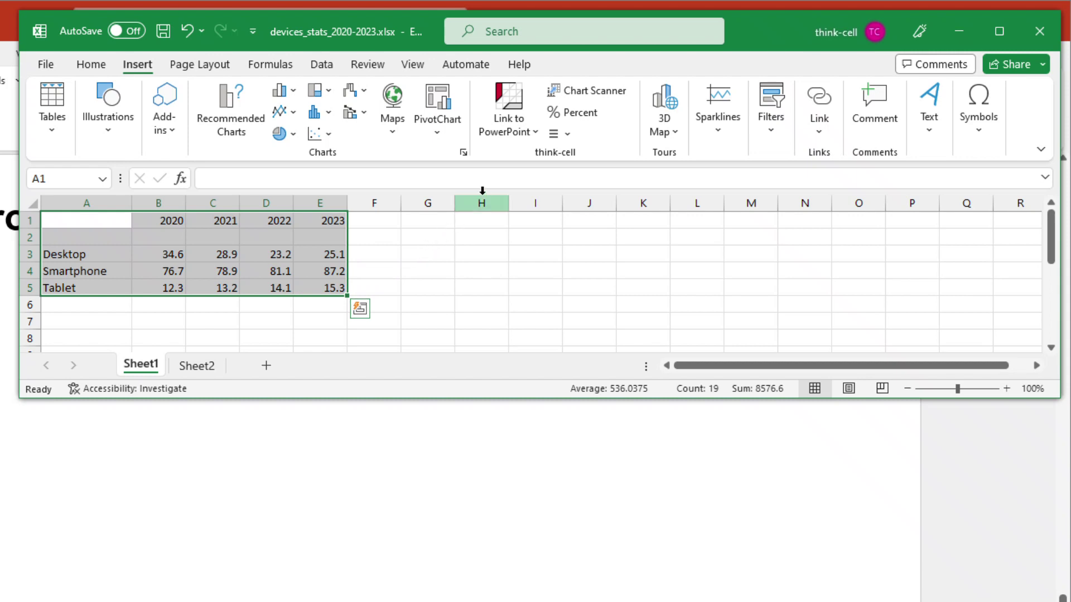
click(507, 141)
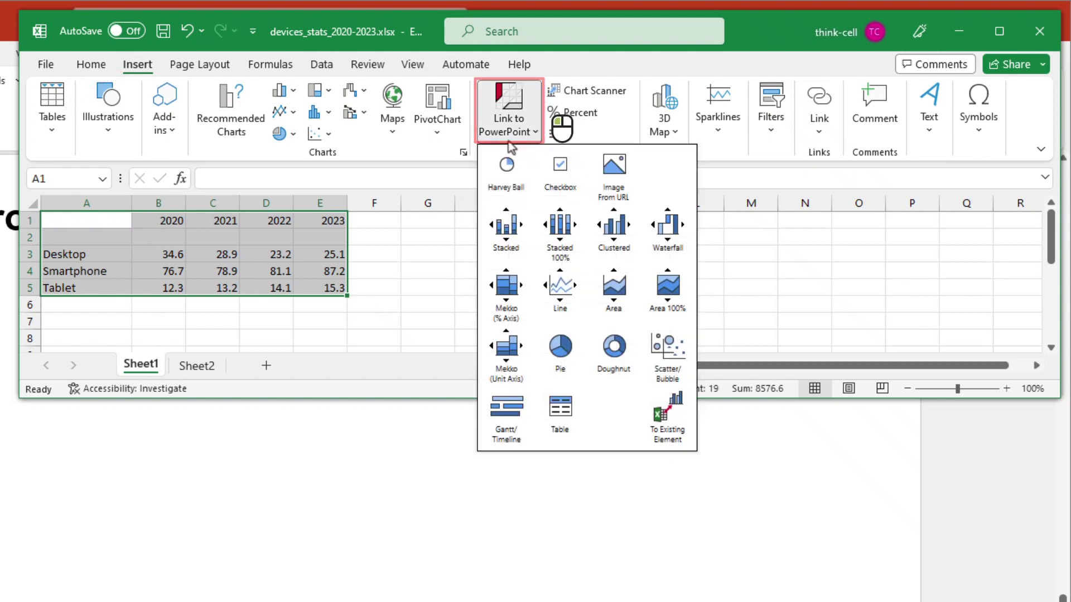
click(505, 221)
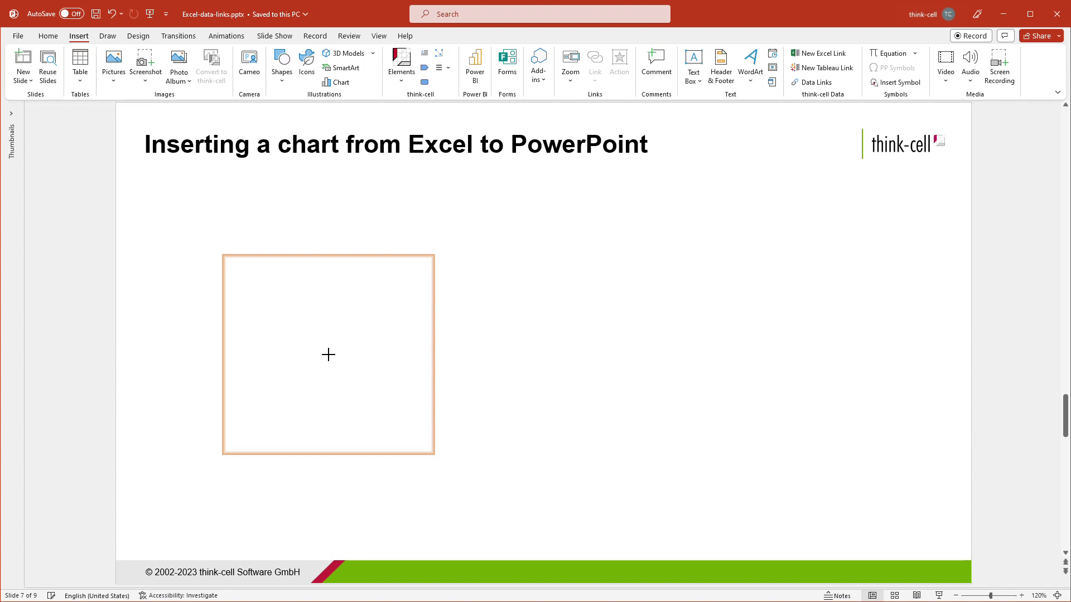
Place the linked stacked chart on the slide and open its linked Excel range
click(328, 354)
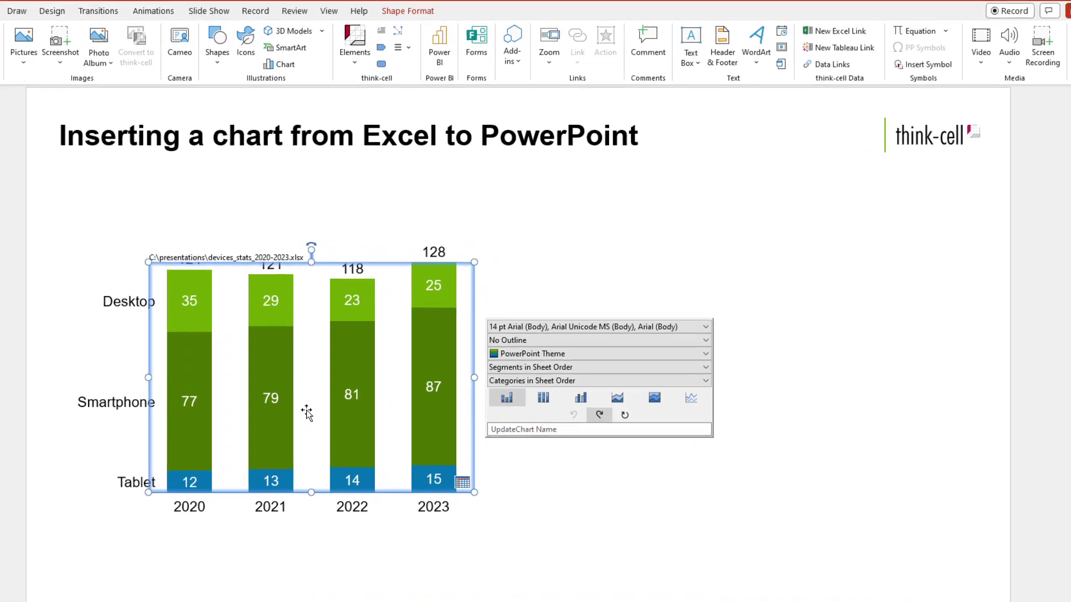
double_click(357, 385)
click(628, 209)
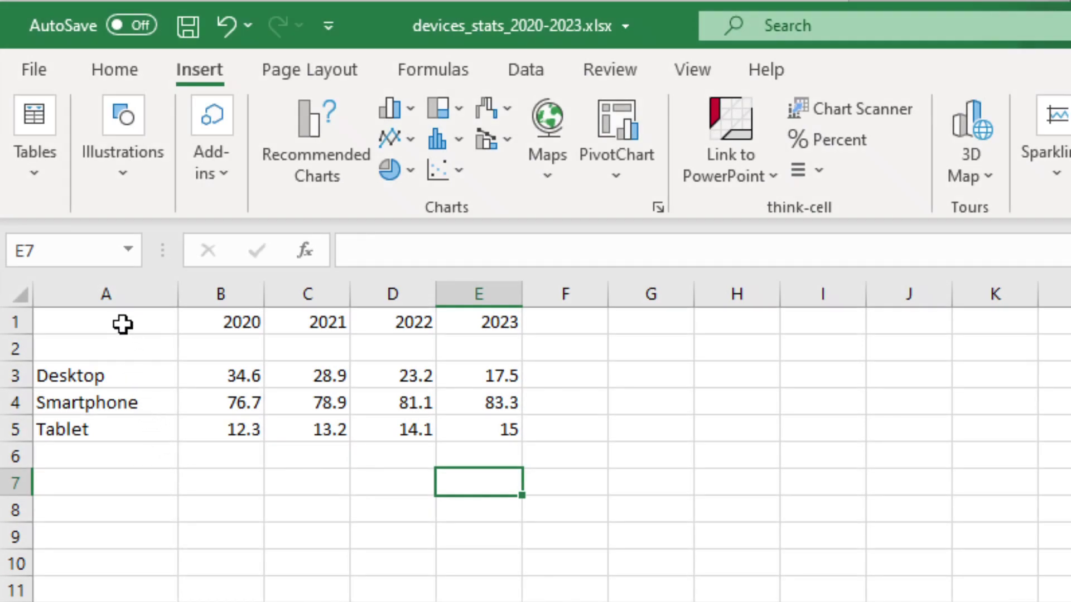
Select cells A1:C4 of the device data in Excel
drag(122, 324, 522, 410)
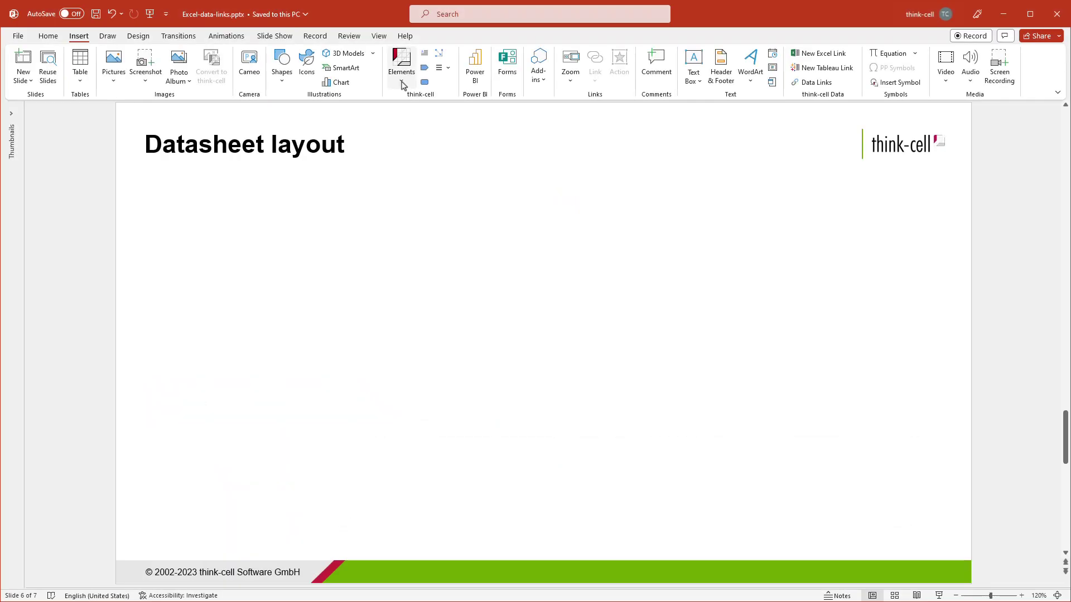
Insert a think-cell stacked column chart on the Datasheet layout slide
click(402, 84)
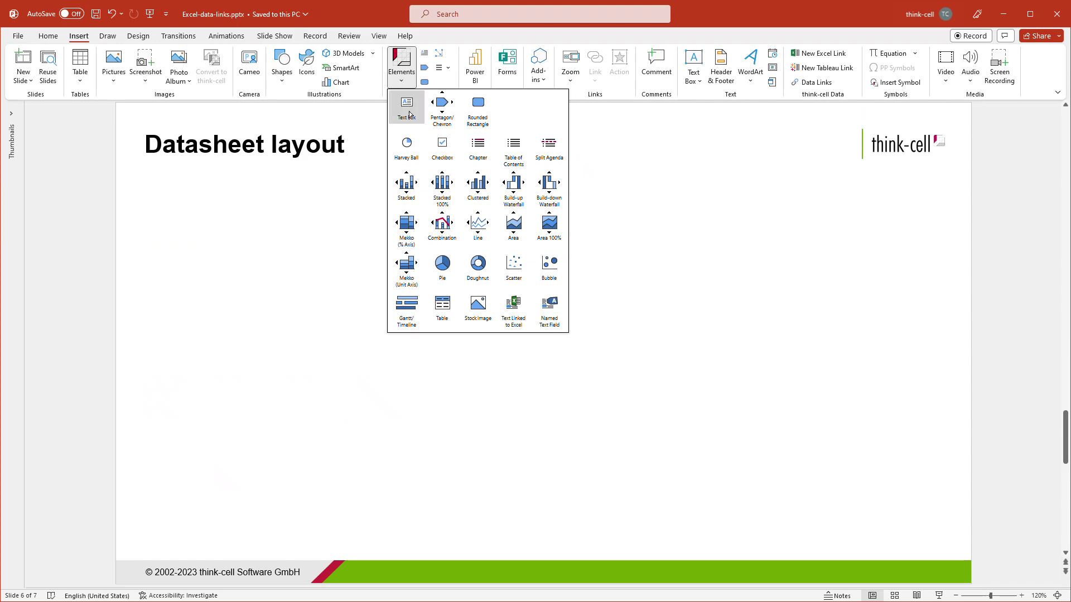
click(408, 183)
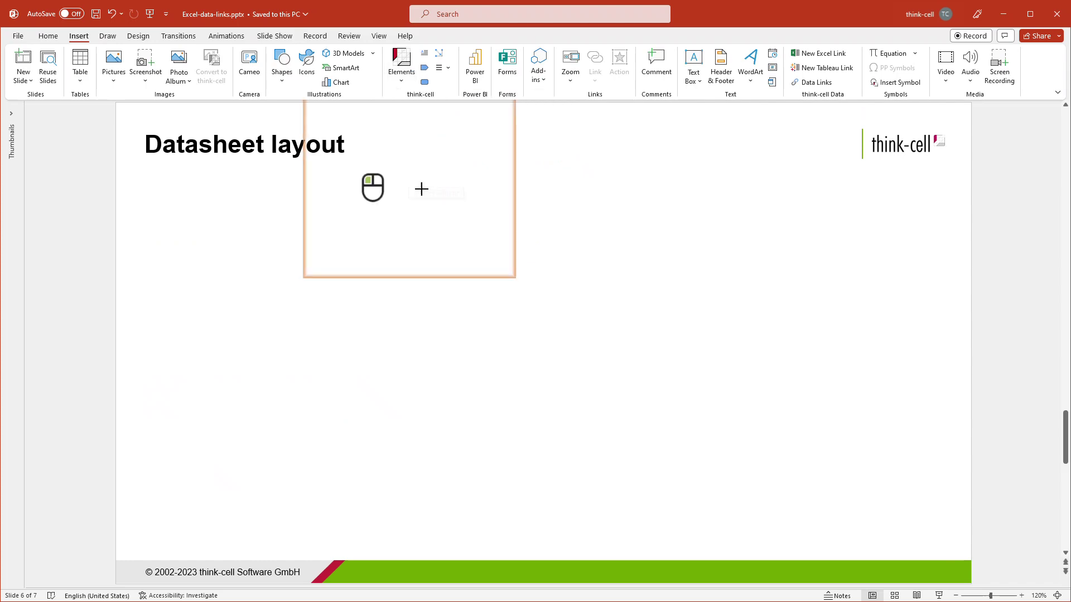
click(712, 349)
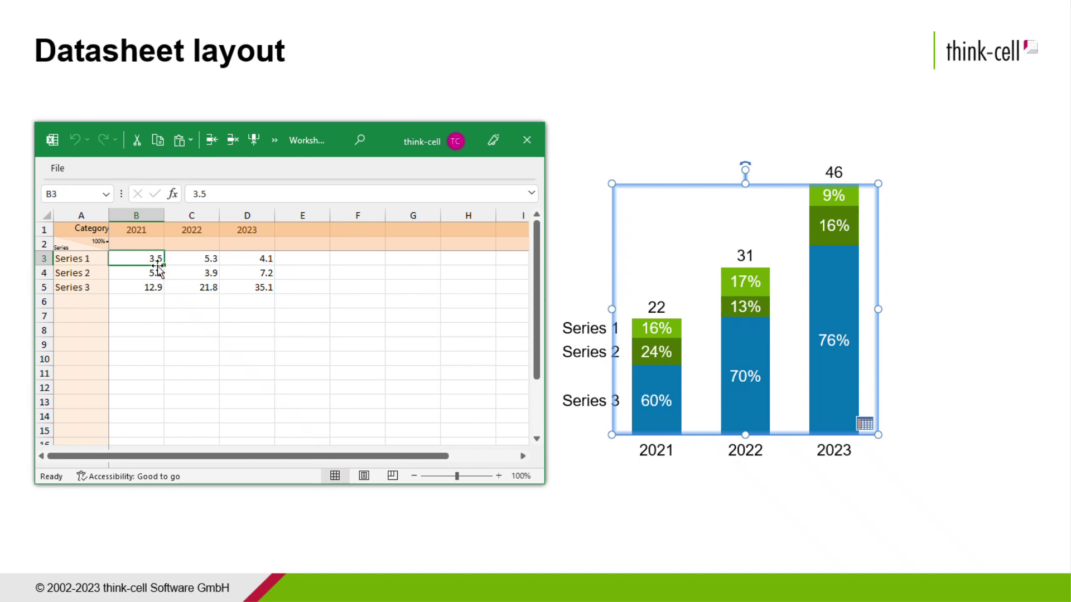
Enter 50 as the 2021 100%= value in the chart datasheet
click(150, 246)
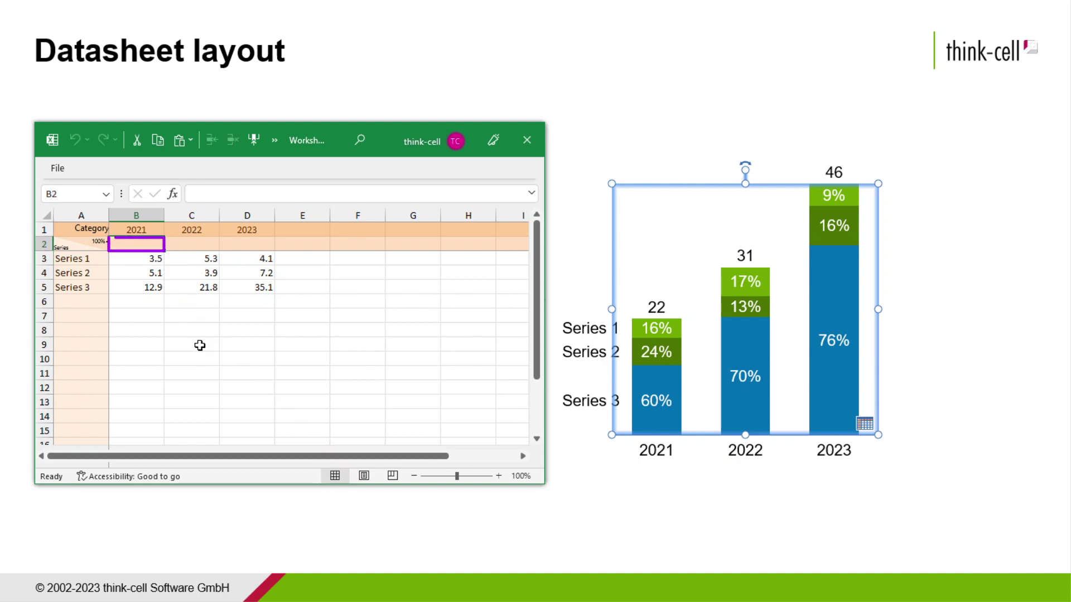
text(50)
key(Return)
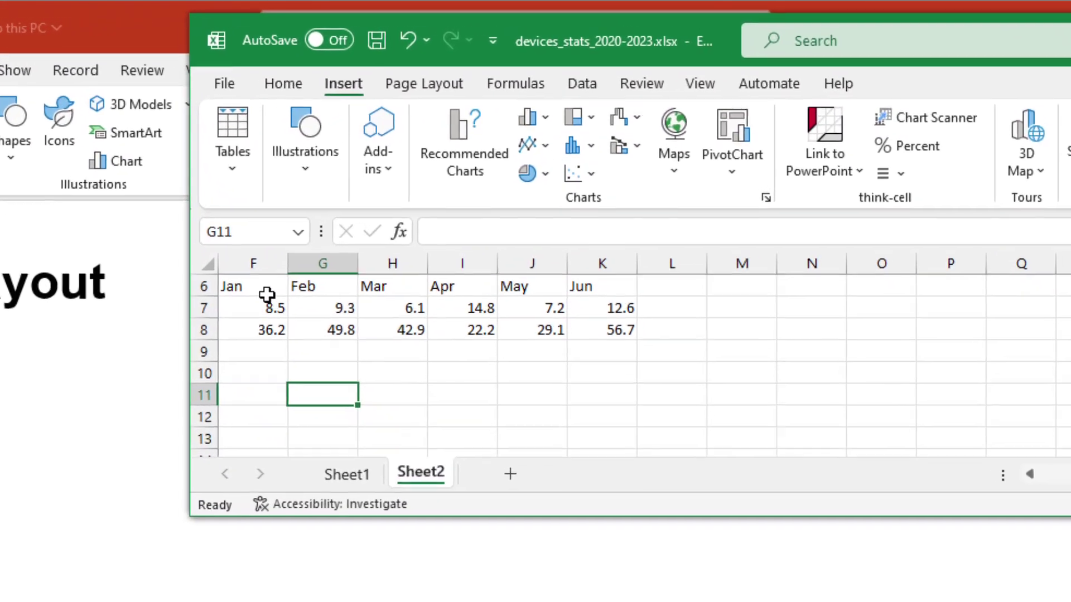
Select the Jan–Jun block F6:K8 on Sheet2 and link it as a clustered column chart
drag(302, 258, 500, 300)
drag(480, 389, 586, 410)
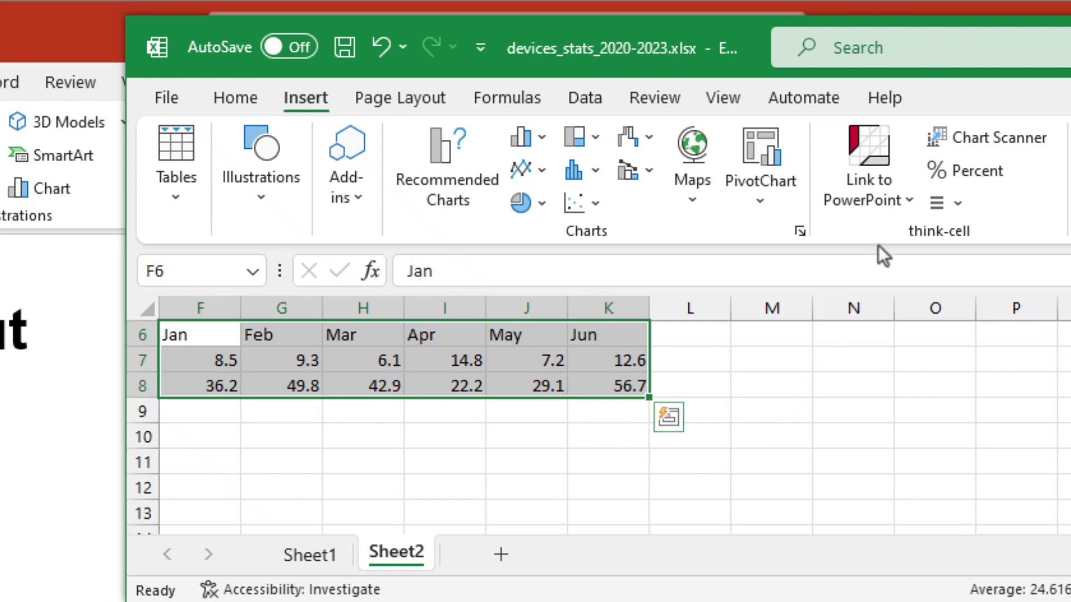
click(895, 215)
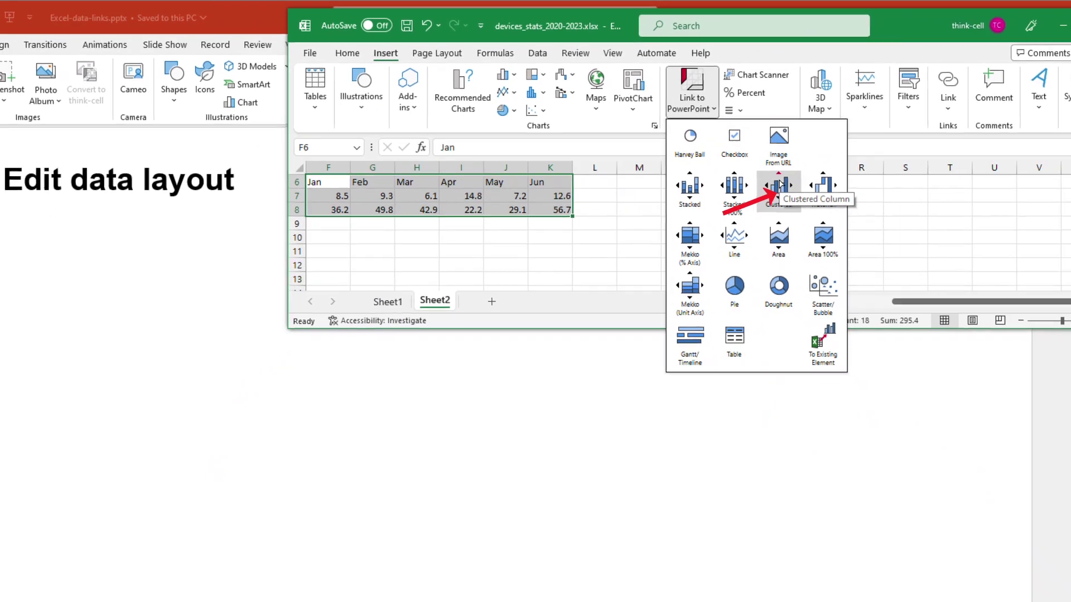
click(915, 270)
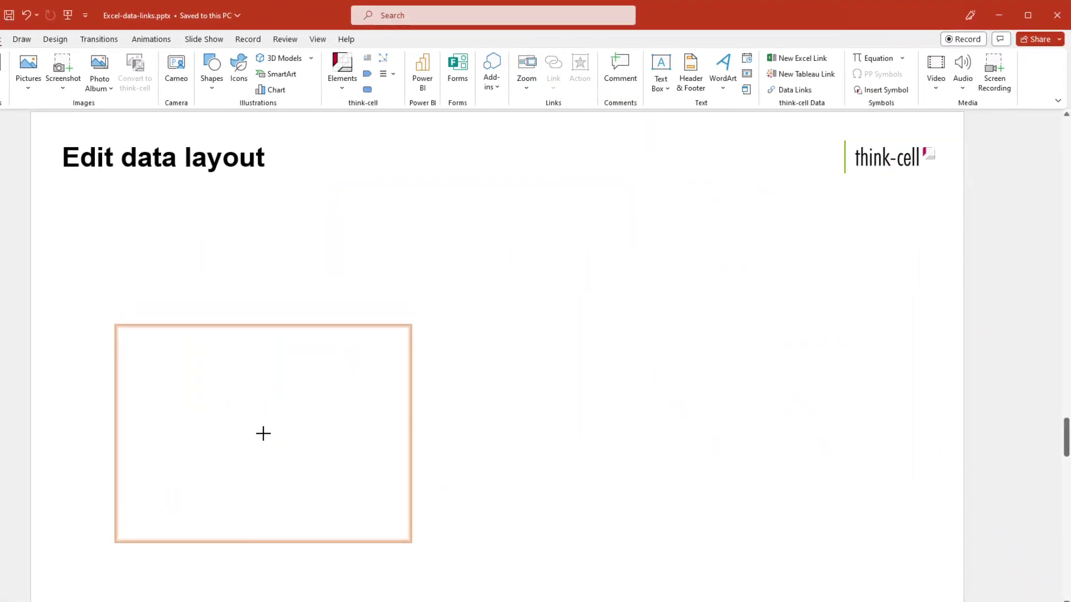
Place the clustered chart, then switch off 100%= and Series Labels in the range's data layout
click(263, 433)
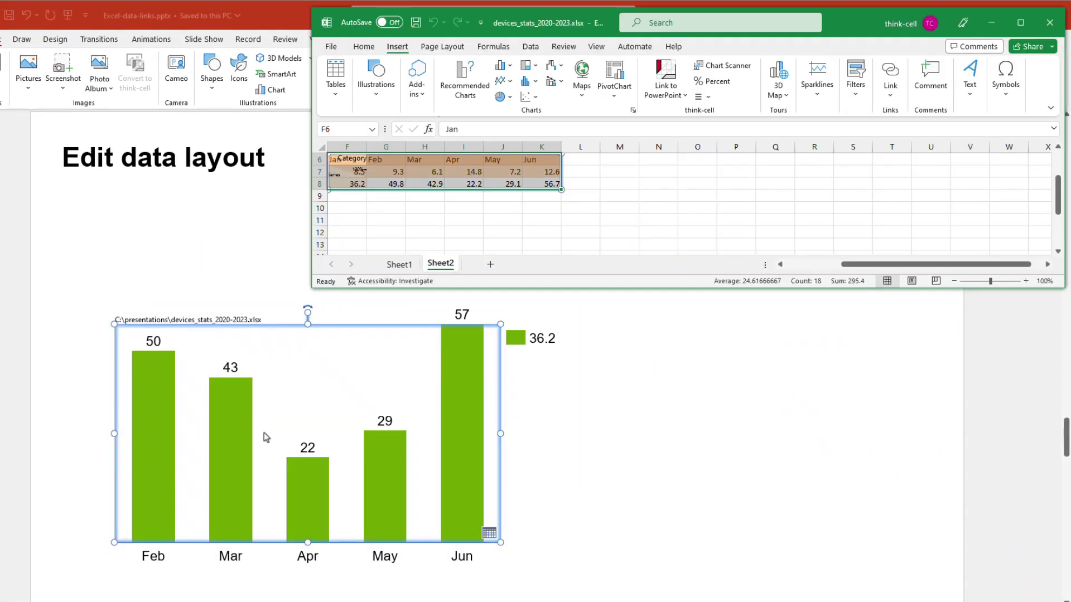
click(468, 220)
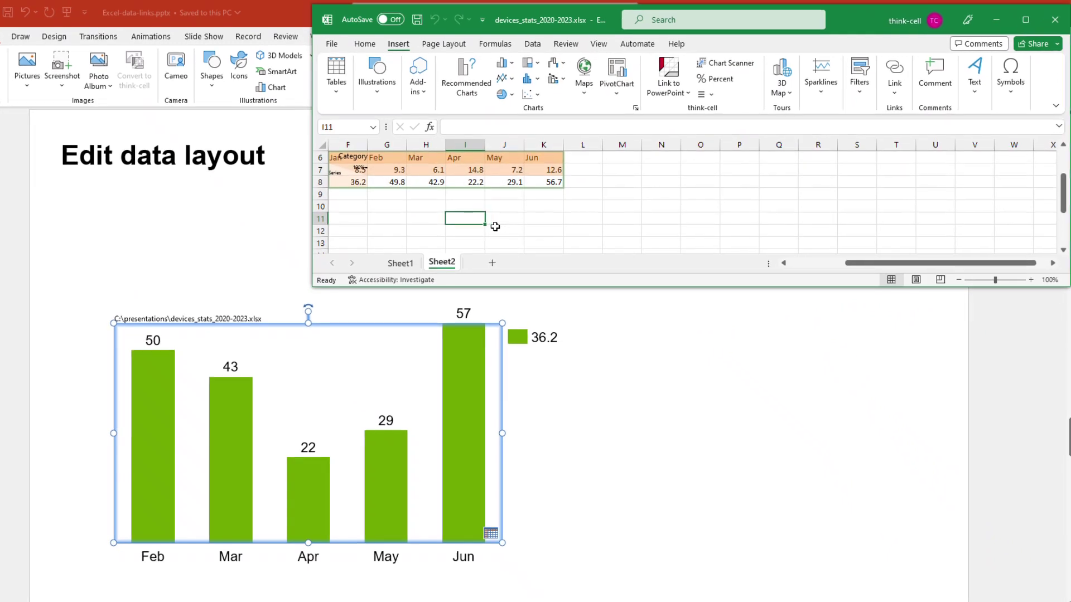
mouse_move(563, 187)
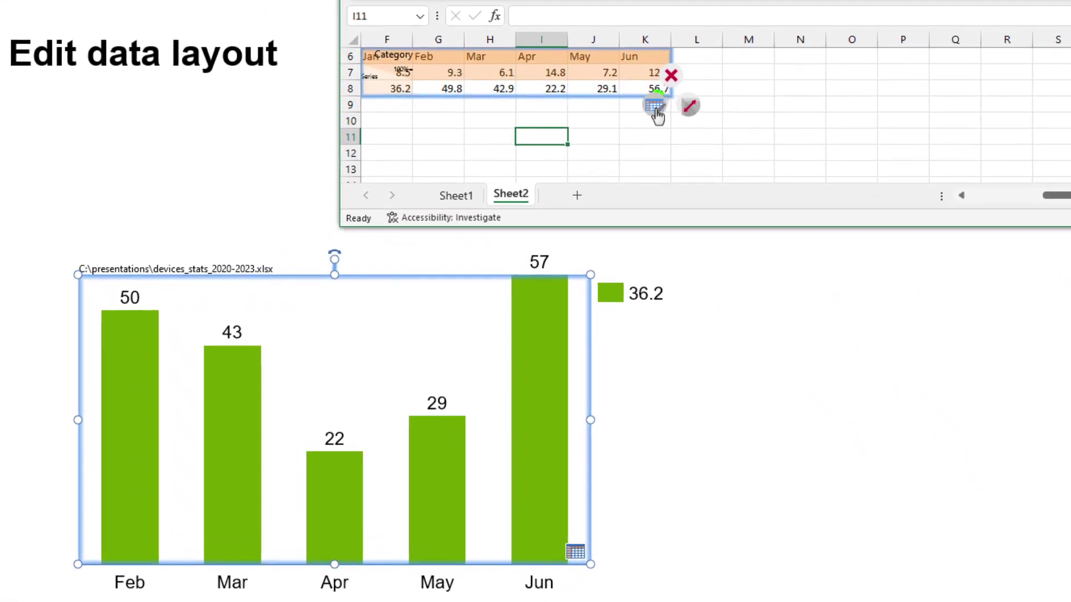
click(626, 132)
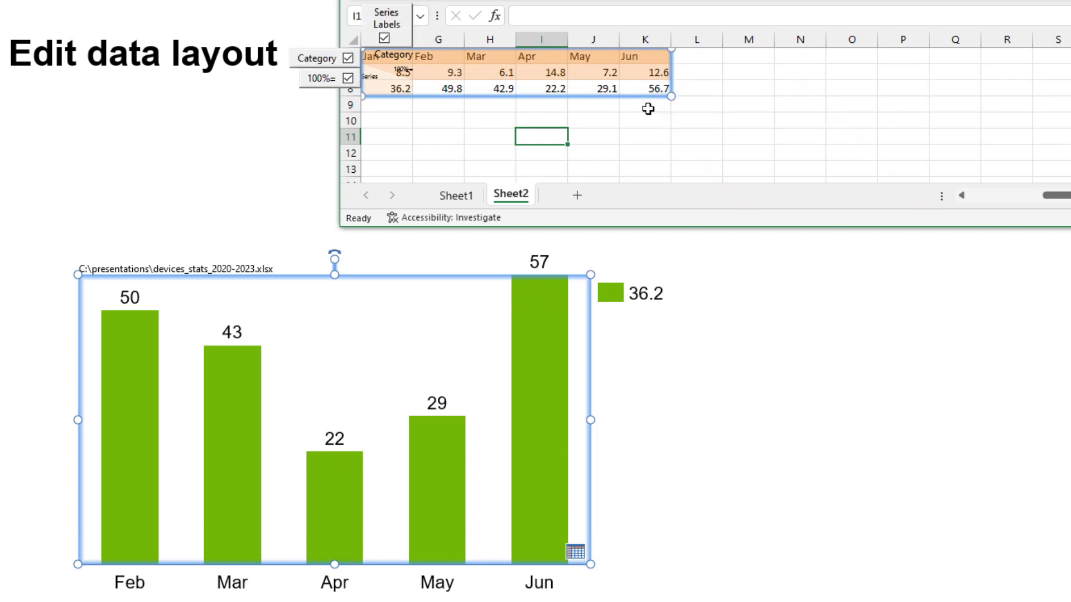
click(350, 78)
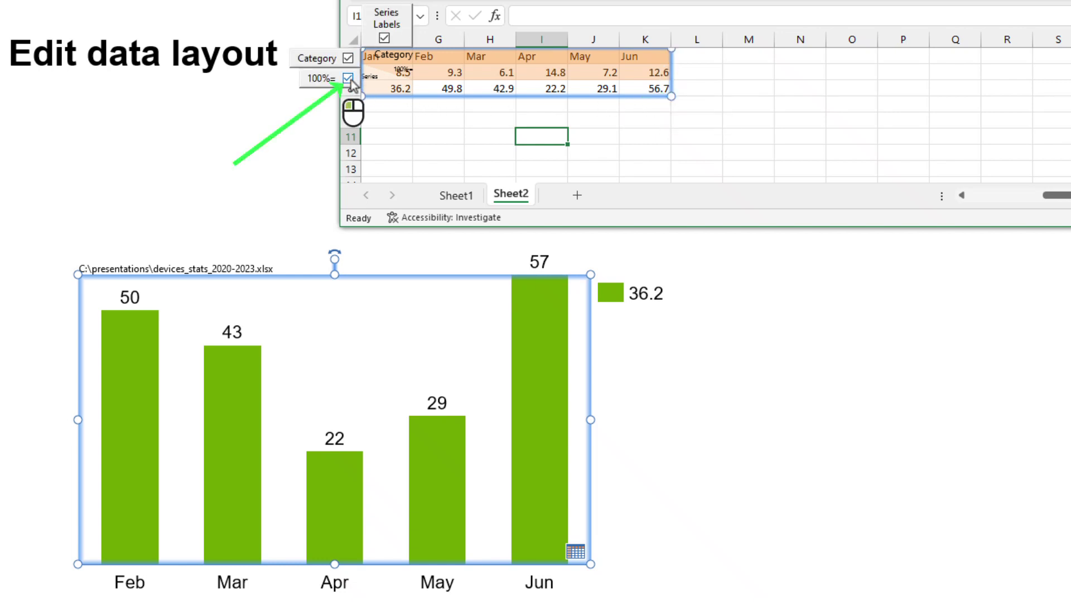
click(385, 39)
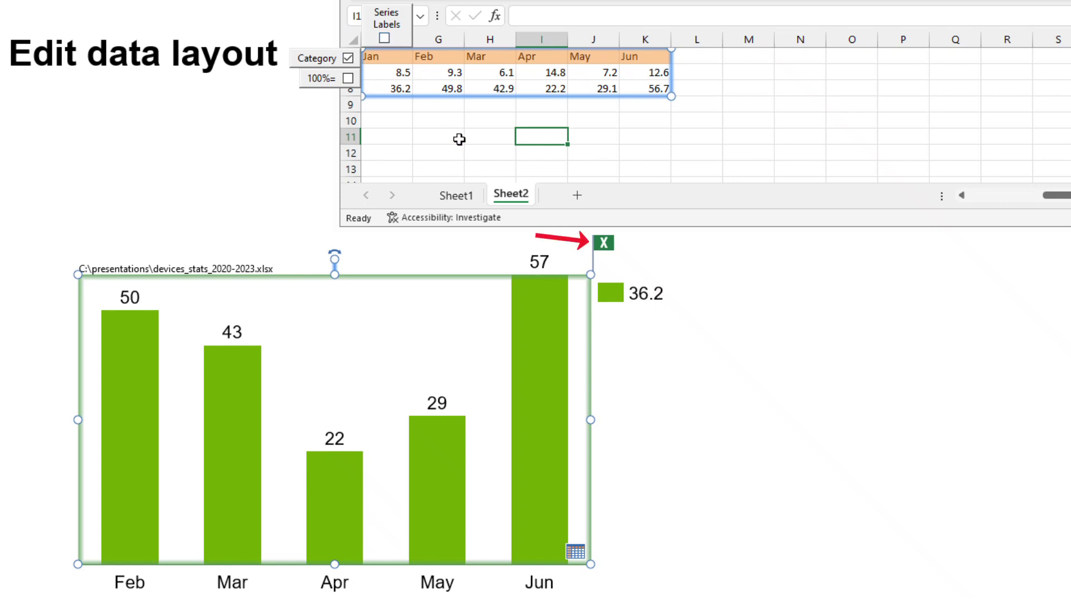
Update the monthly chart, then uncheck Category for the Imports/Exports data and refresh that chart
click(604, 245)
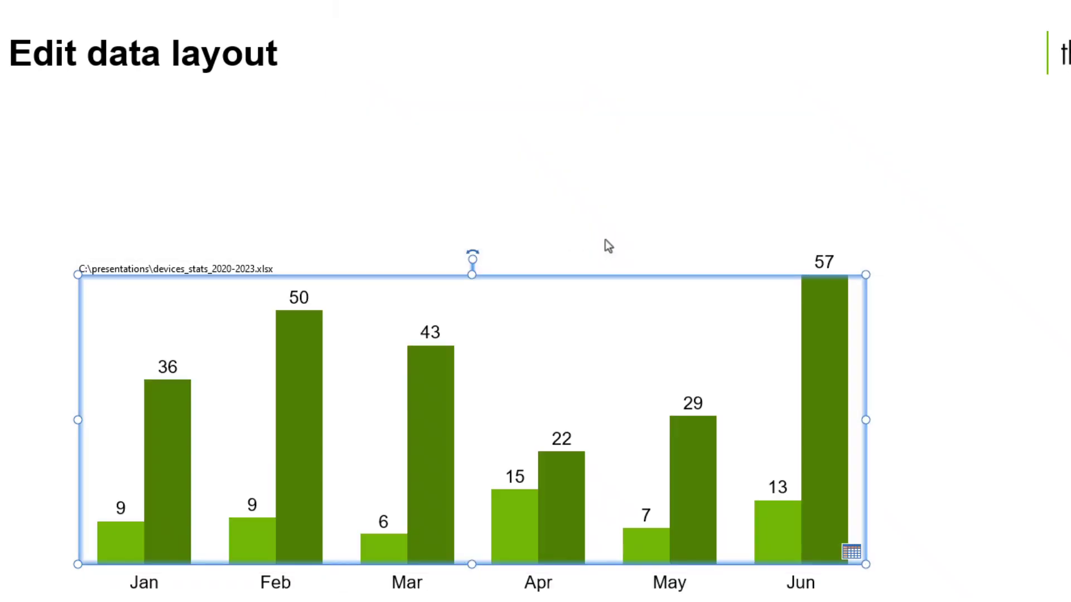
double_click(583, 332)
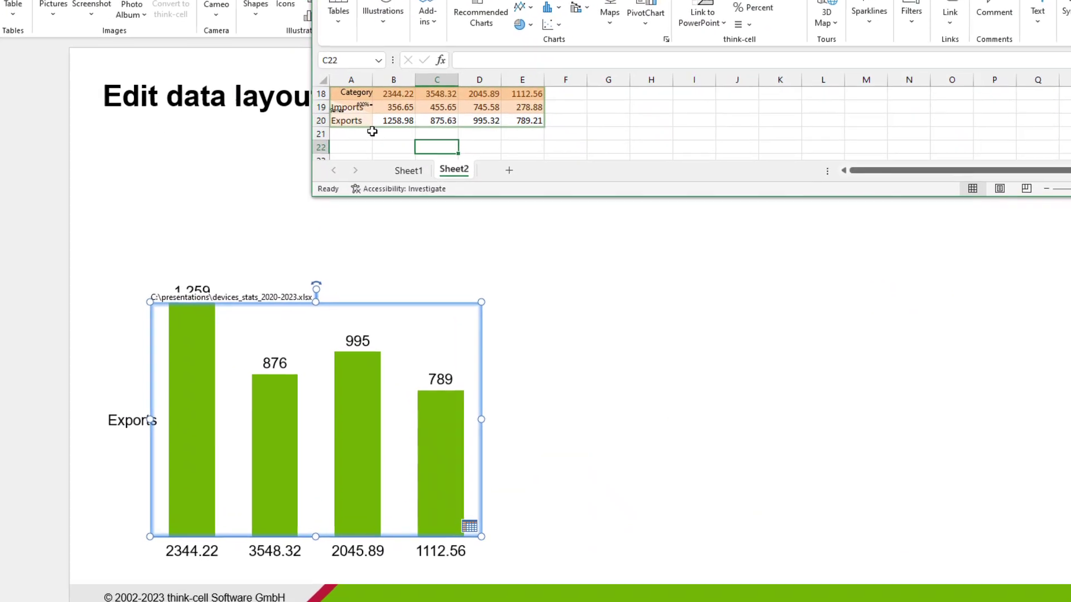
mouse_move(389, 117)
click(360, 141)
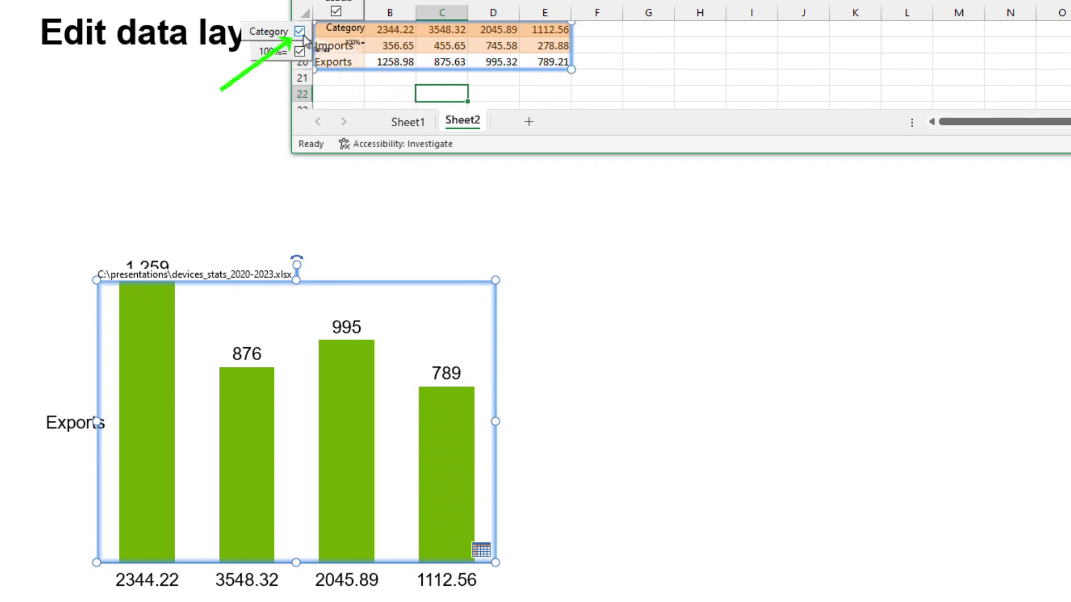
click(299, 31)
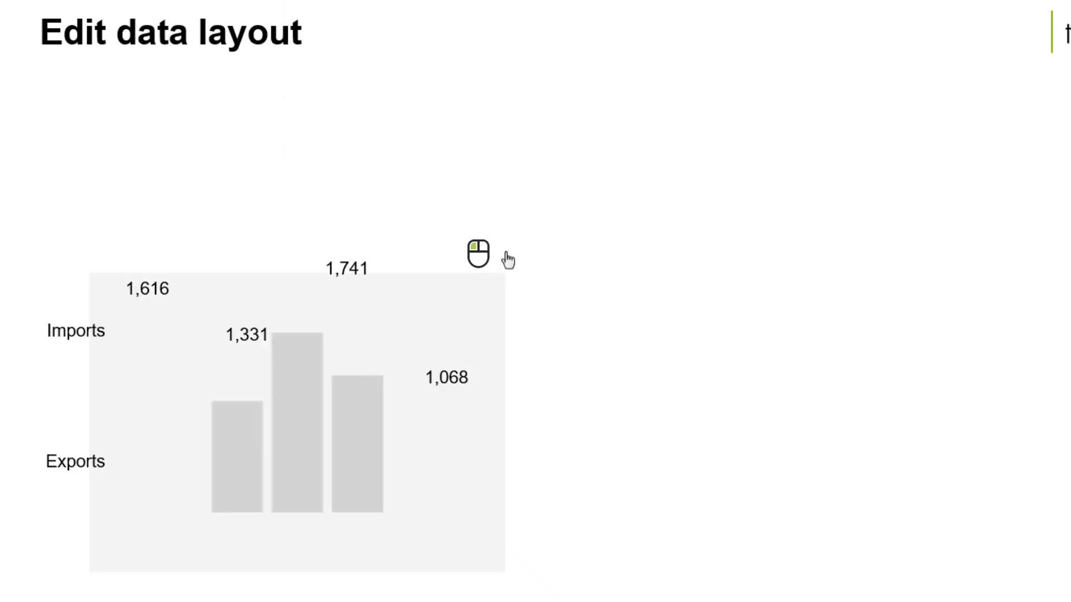
double_click(442, 323)
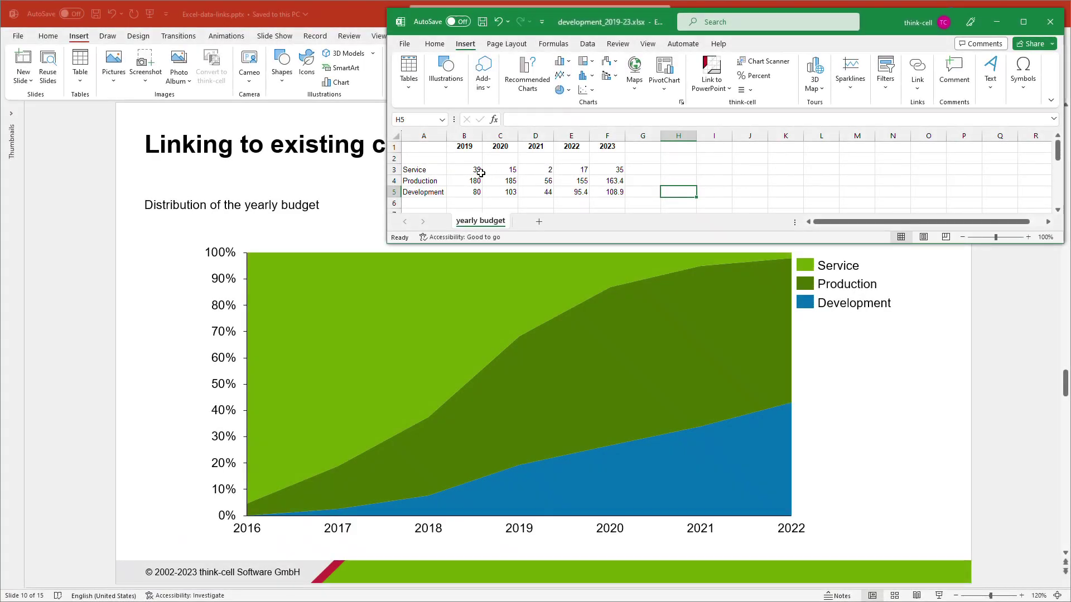
Link the yearly budget table A1:F5 to the existing area chart on the slide
drag(424, 149, 595, 193)
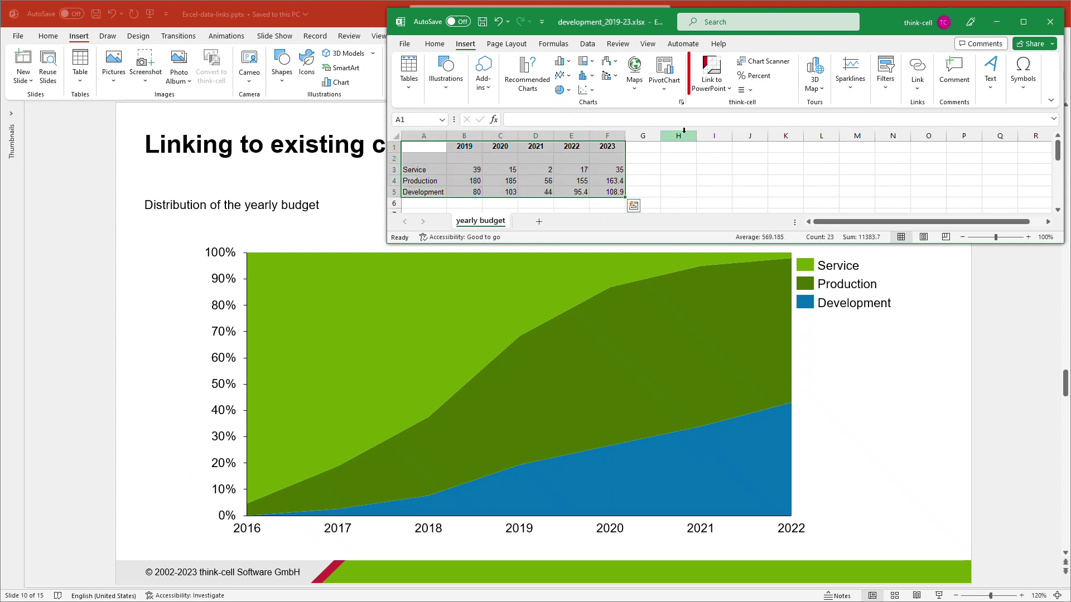
click(722, 95)
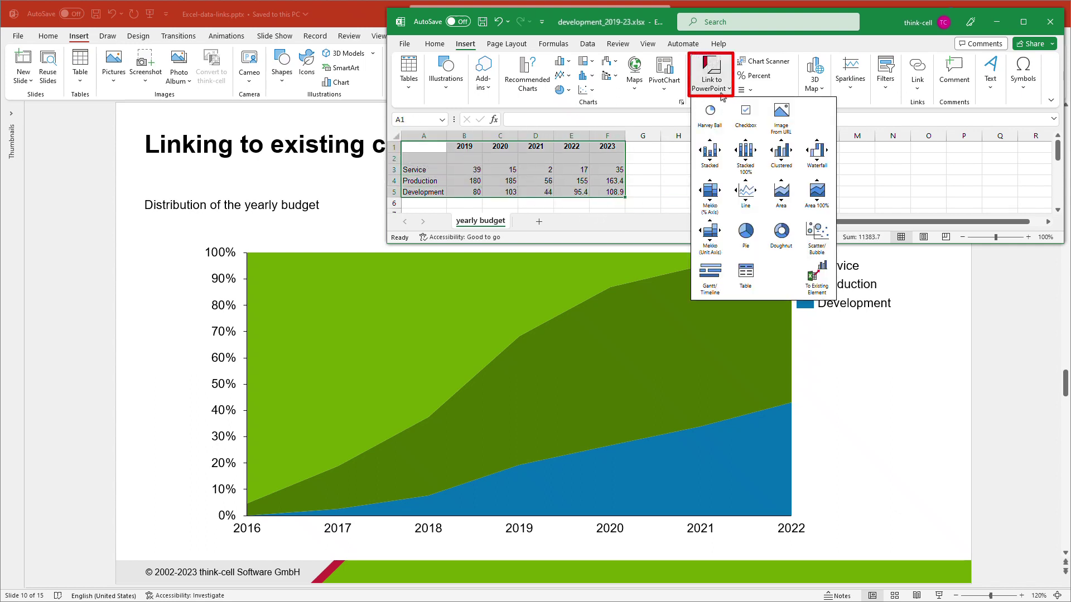
click(814, 277)
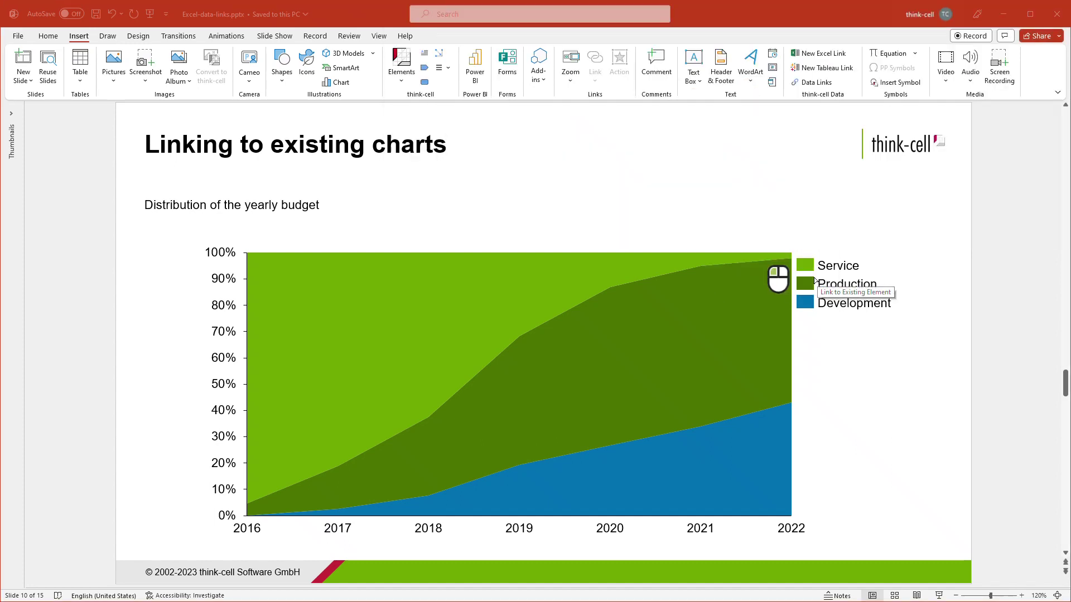
click(700, 292)
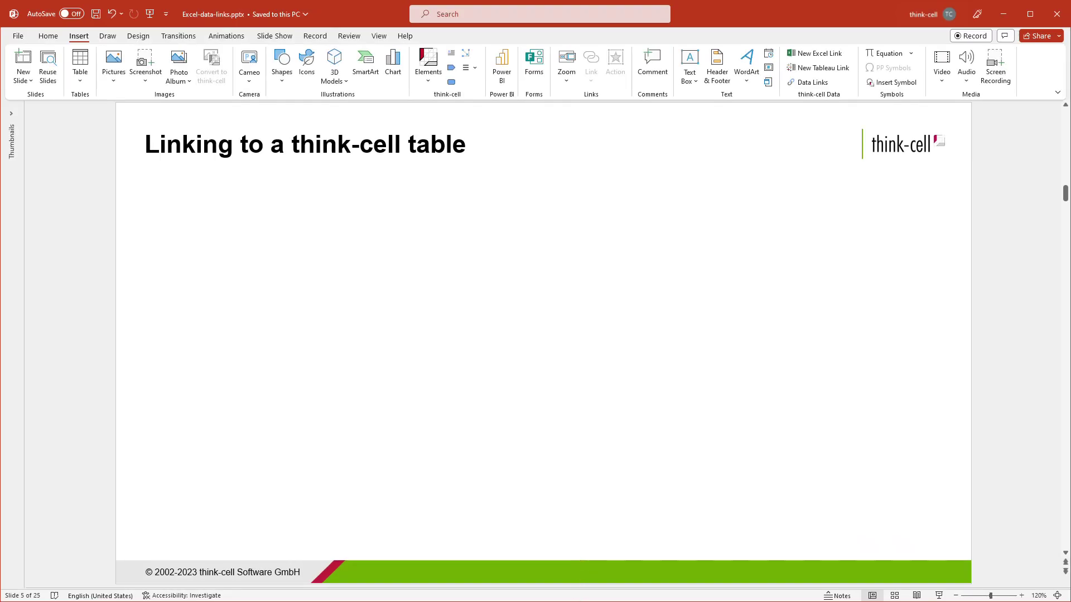
Select the P&L table A1:G14 in Excel and link it as a think-cell table
key(alt+Tab)
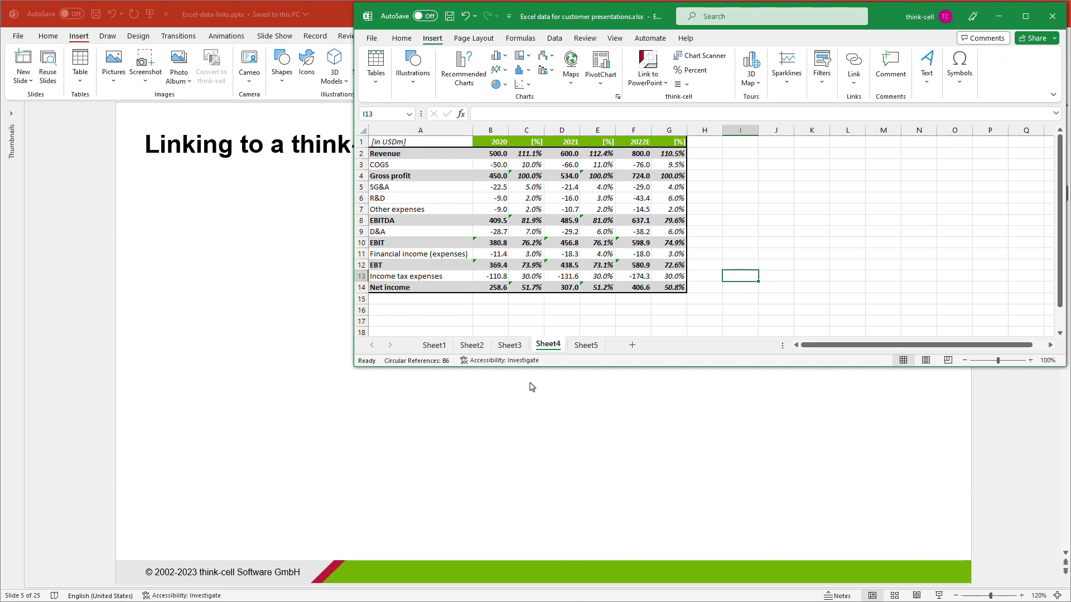
drag(461, 144, 668, 288)
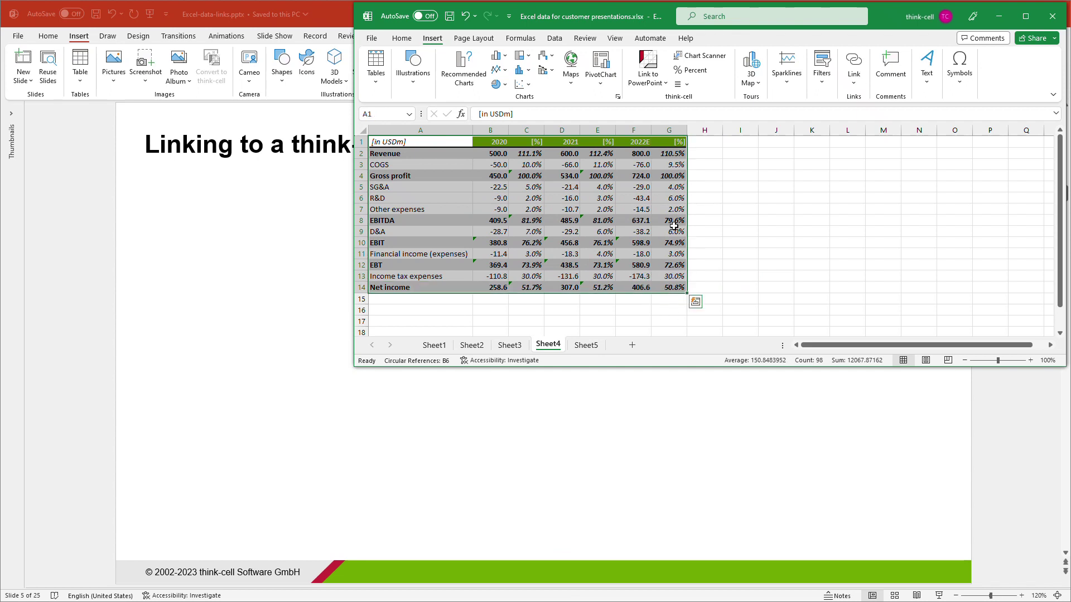
click(647, 73)
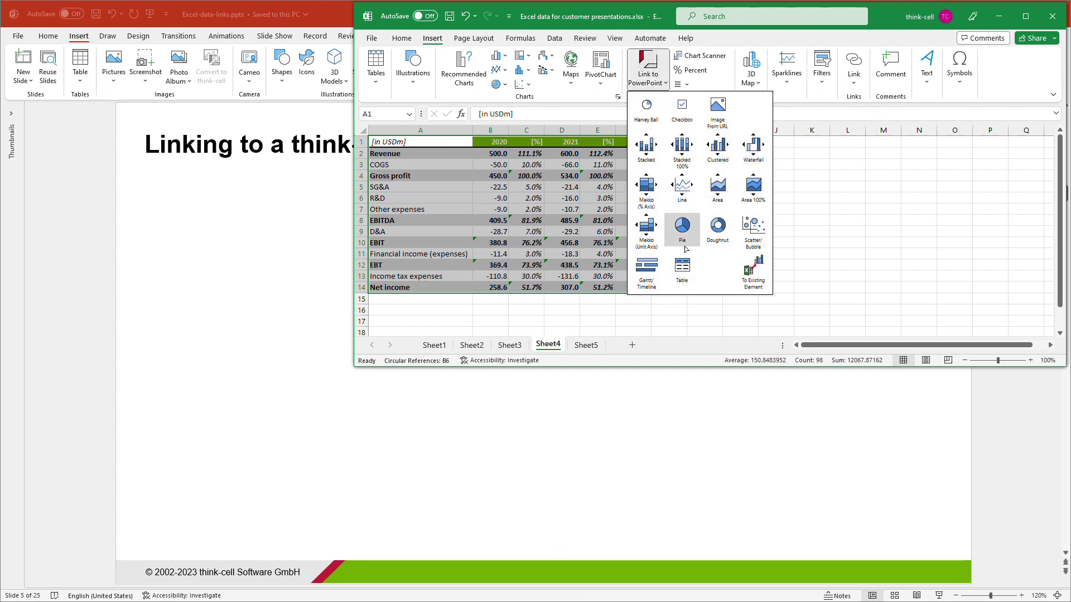
click(682, 267)
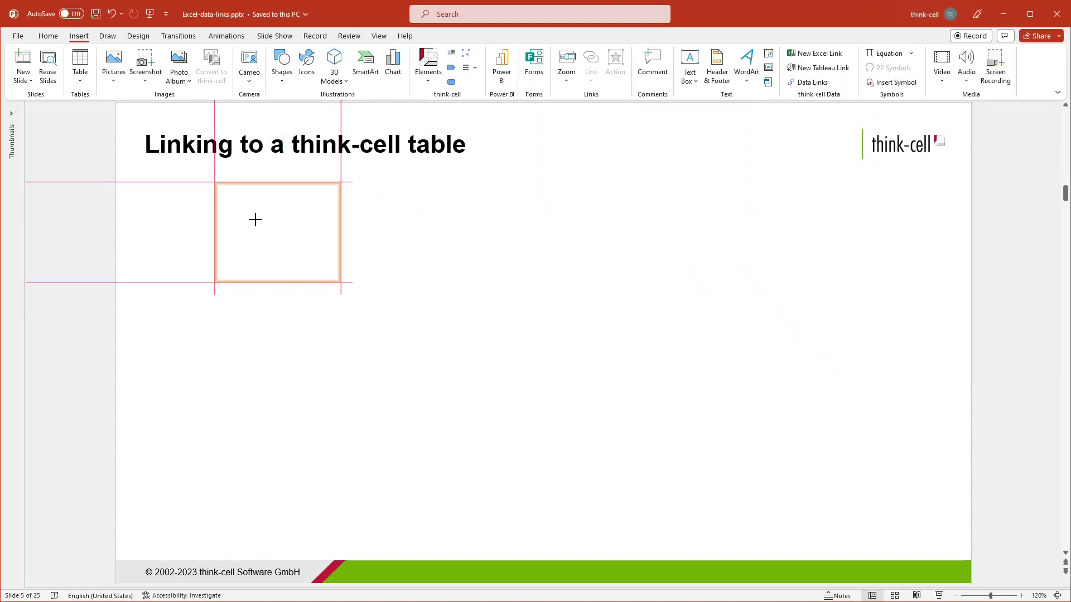
Draw the linked P&L table across the slide below the title and set its header row to 14 pt Arial bold
click(246, 215)
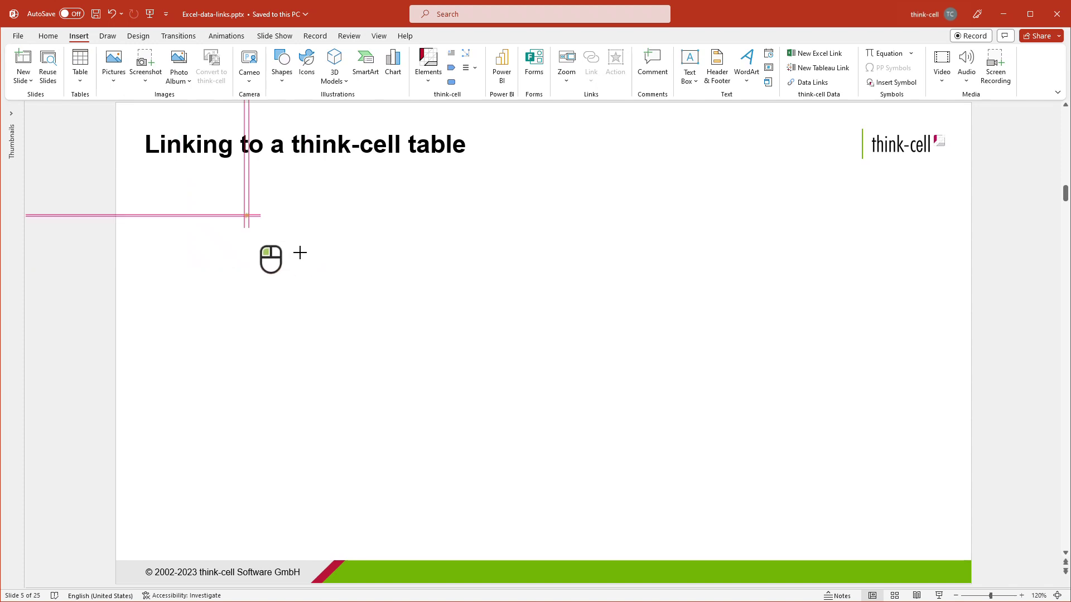
drag(311, 261, 739, 505)
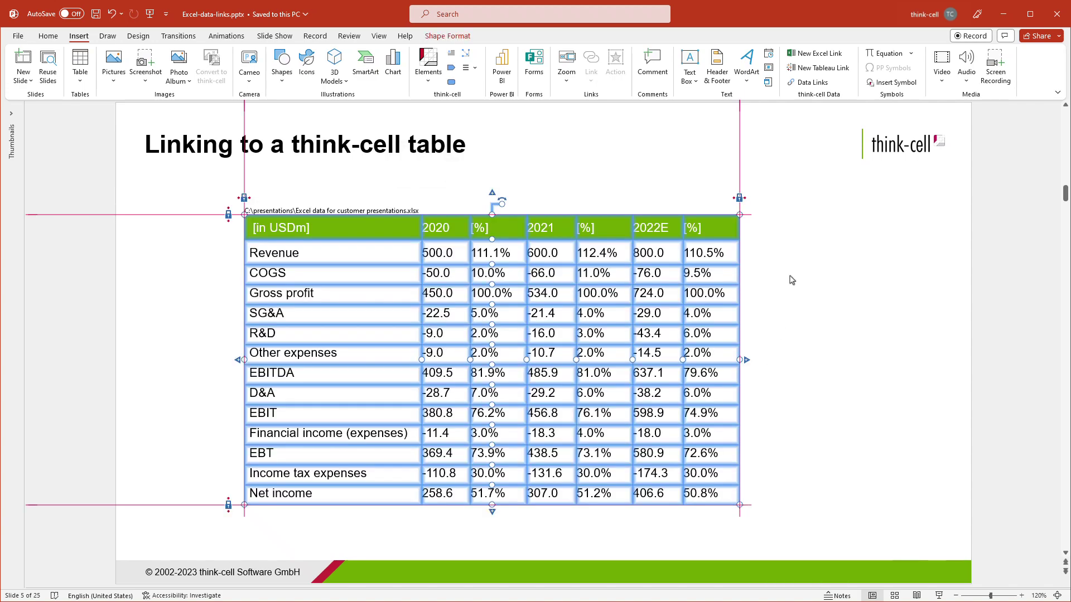
drag(791, 171, 208, 252)
click(813, 246)
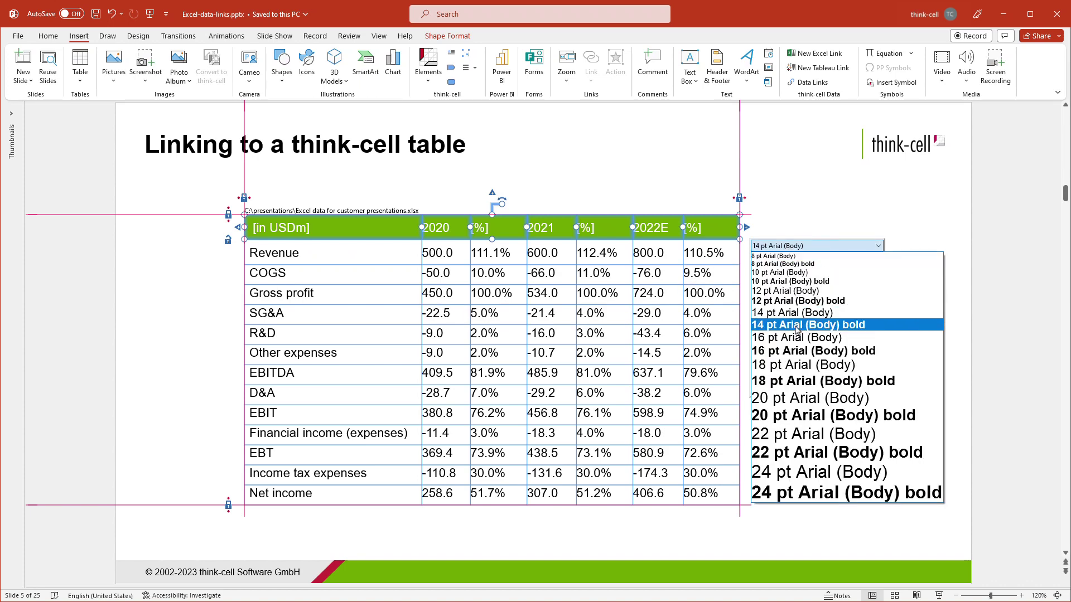
click(809, 324)
click(870, 193)
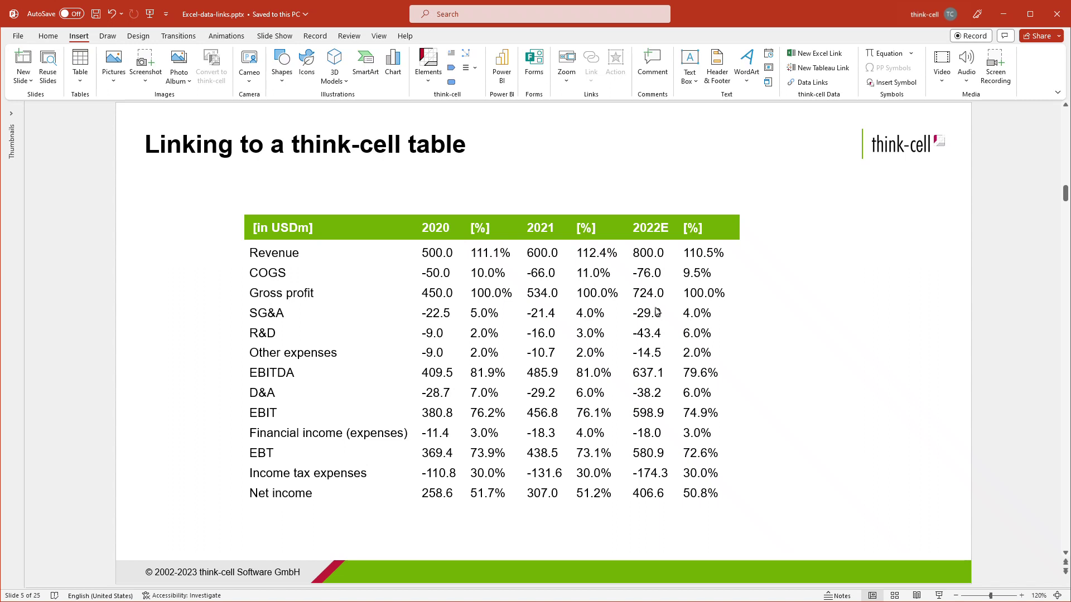
Have the whole table take bold/italic, font colours and cell fills from the datasheet
drag(183, 531, 792, 184)
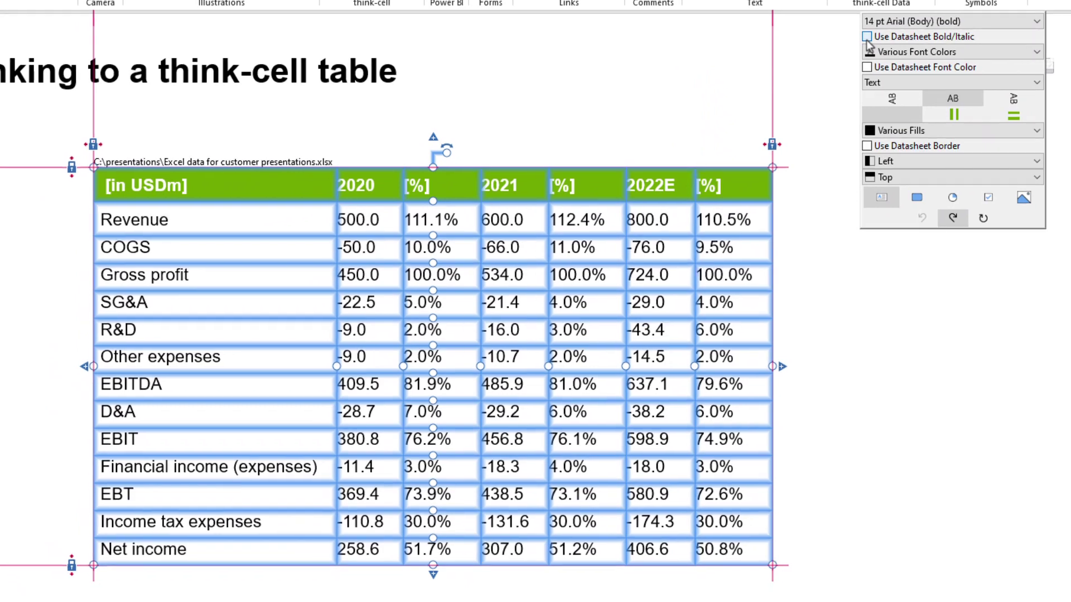
click(832, 63)
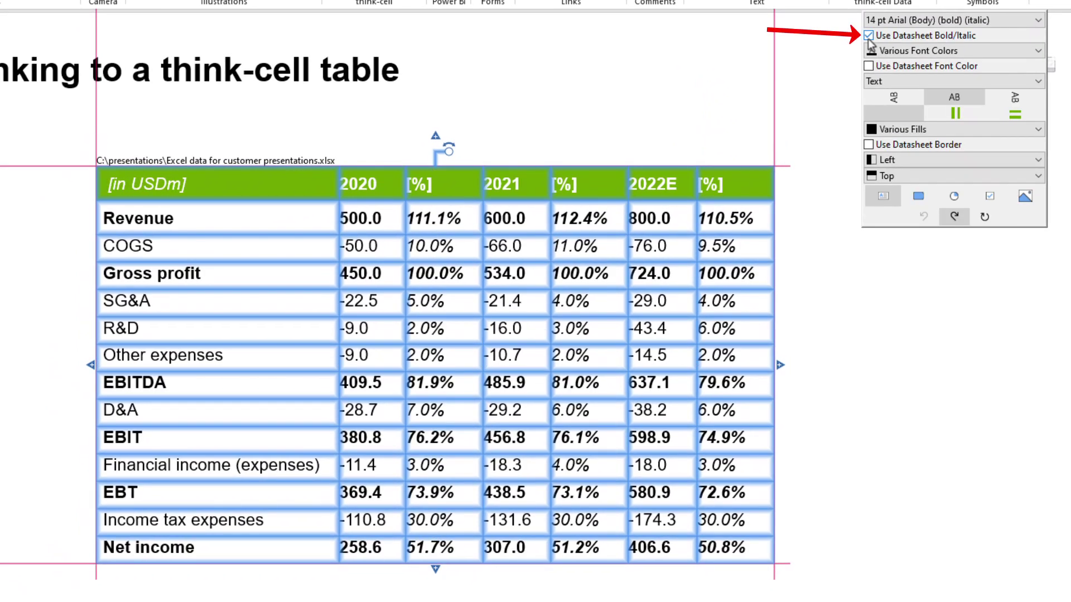
click(868, 67)
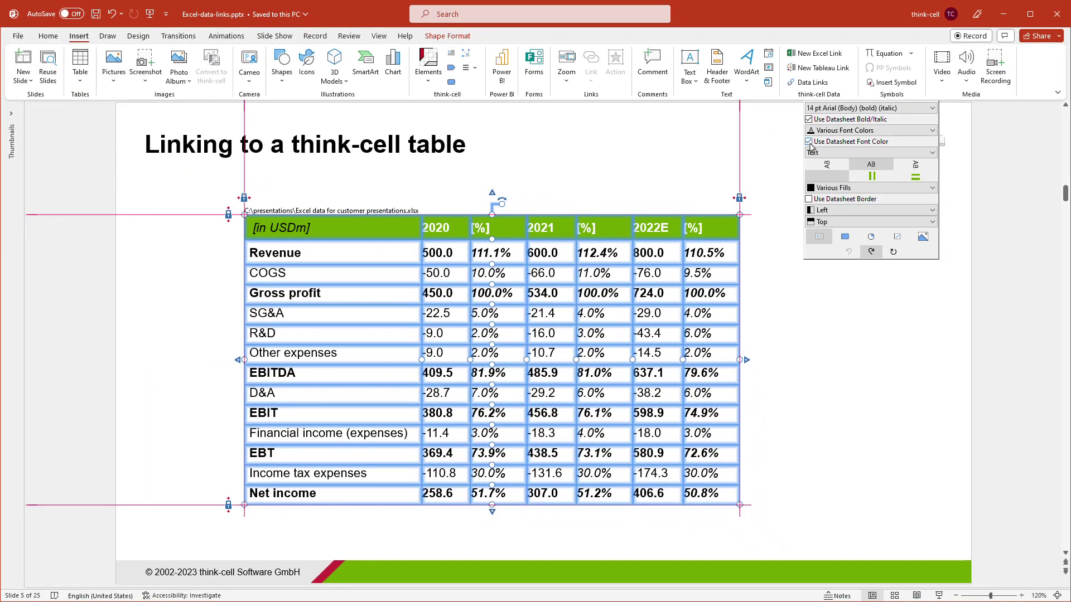
click(846, 189)
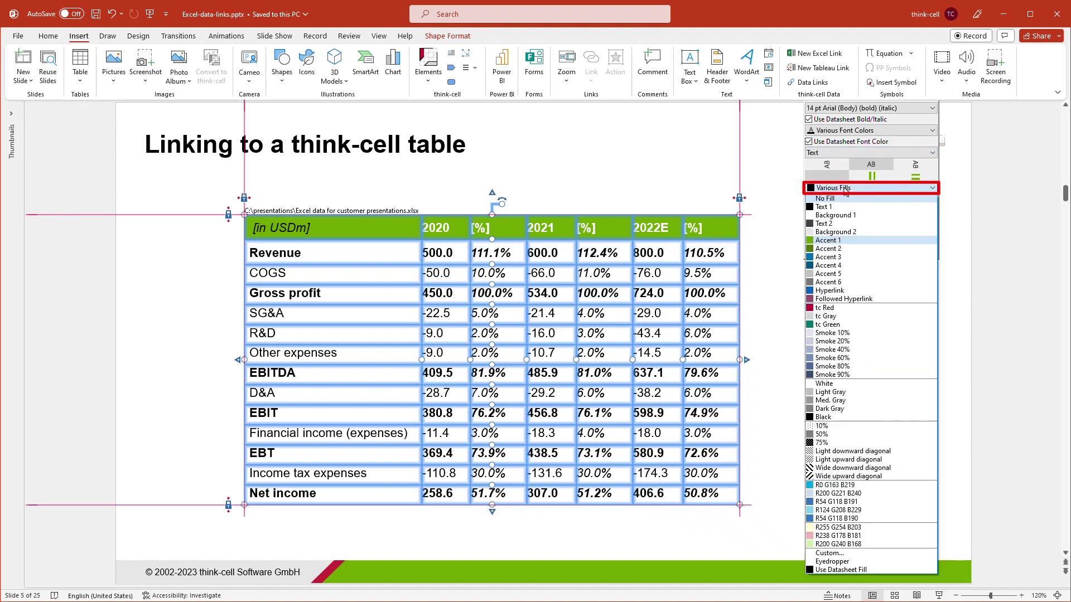
click(824, 570)
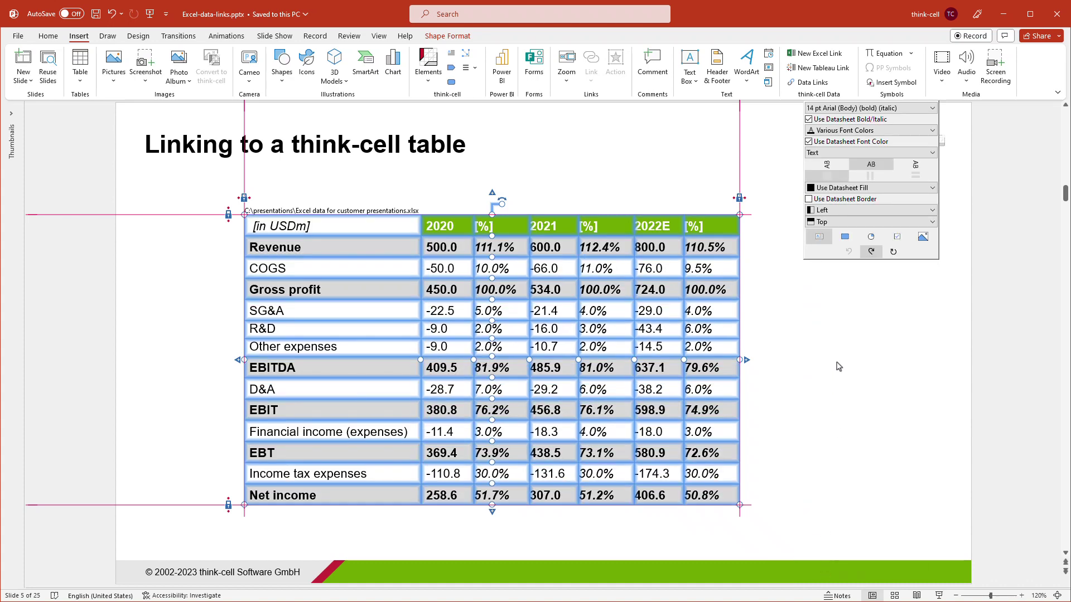
Also take cell borders and horizontal and vertical alignment from the datasheet
click(809, 199)
click(832, 210)
click(845, 244)
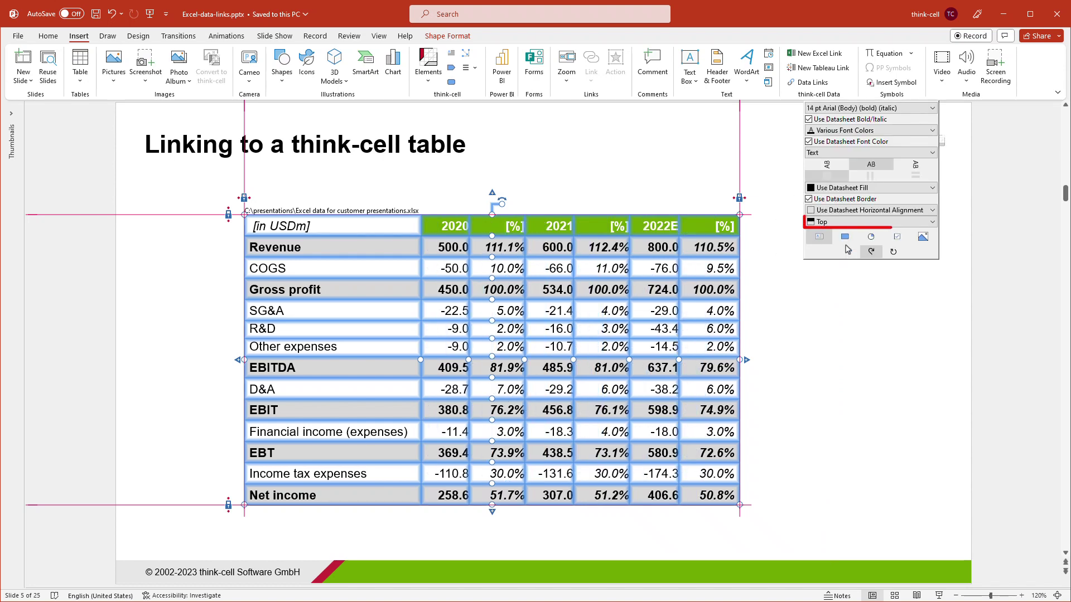
click(848, 222)
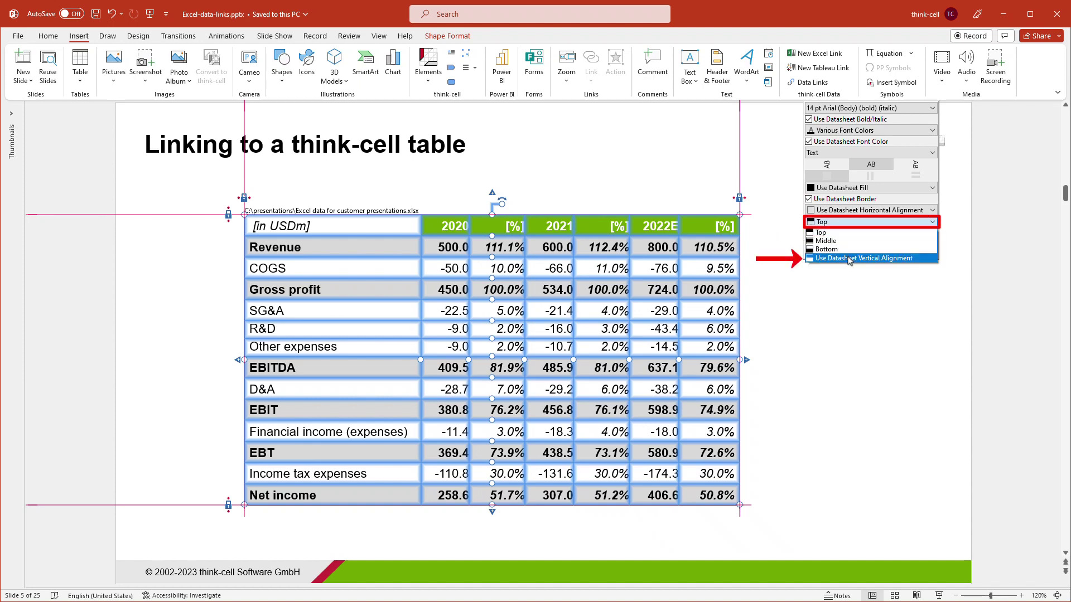
click(848, 258)
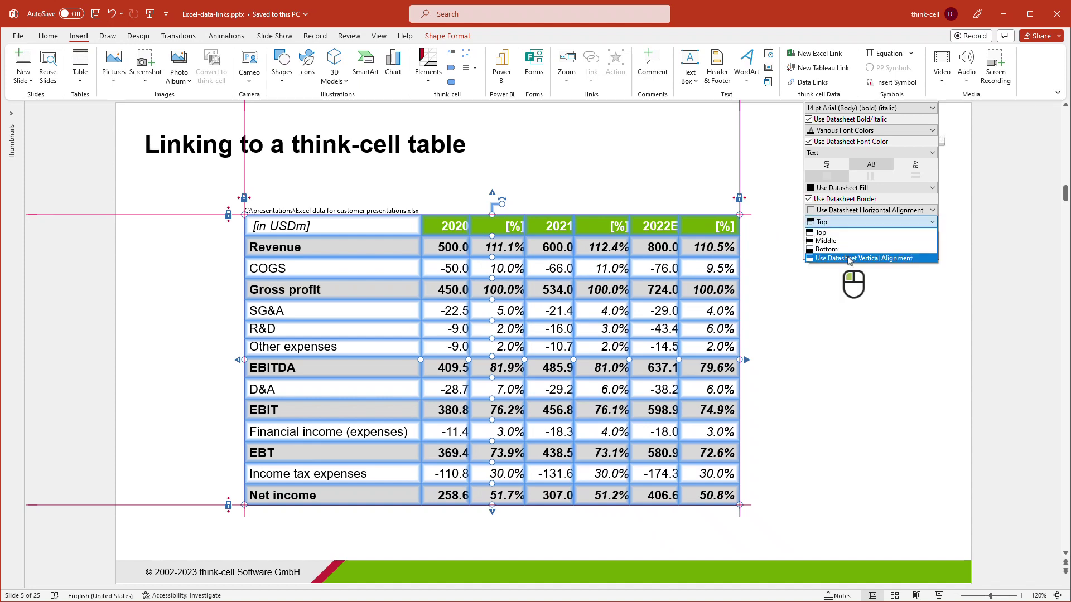
click(846, 385)
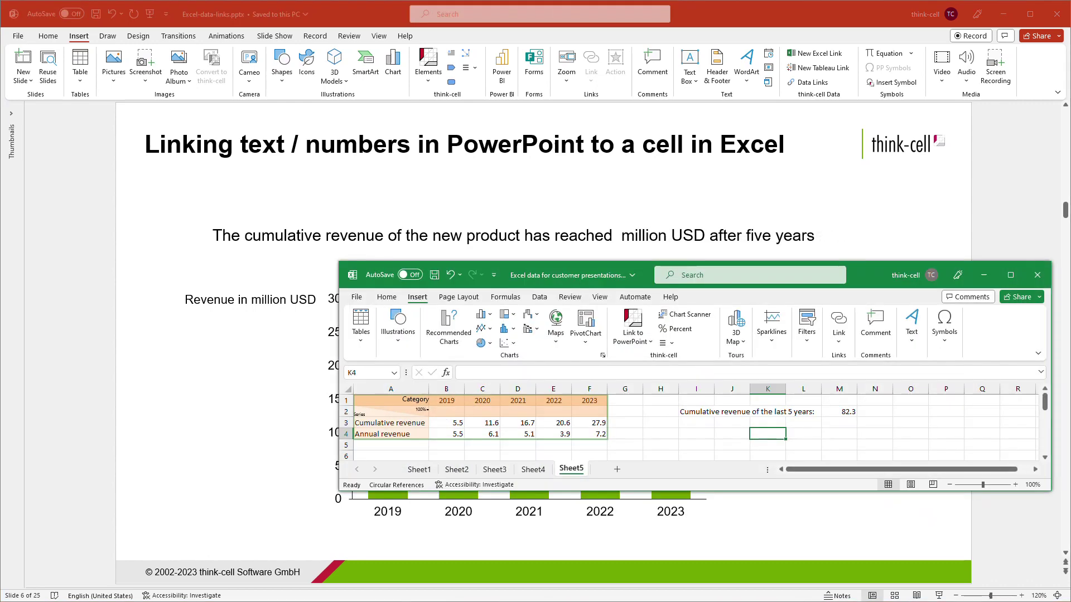
Insert cell M2's 82.3 between 'reached' and 'million' as Excel-linked text
click(843, 414)
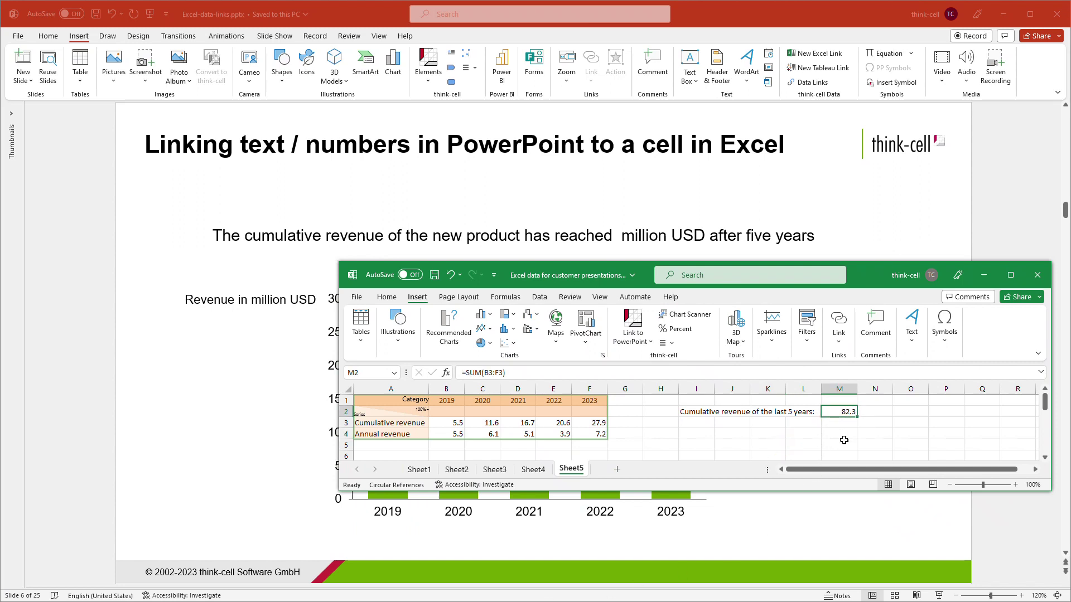
click(832, 519)
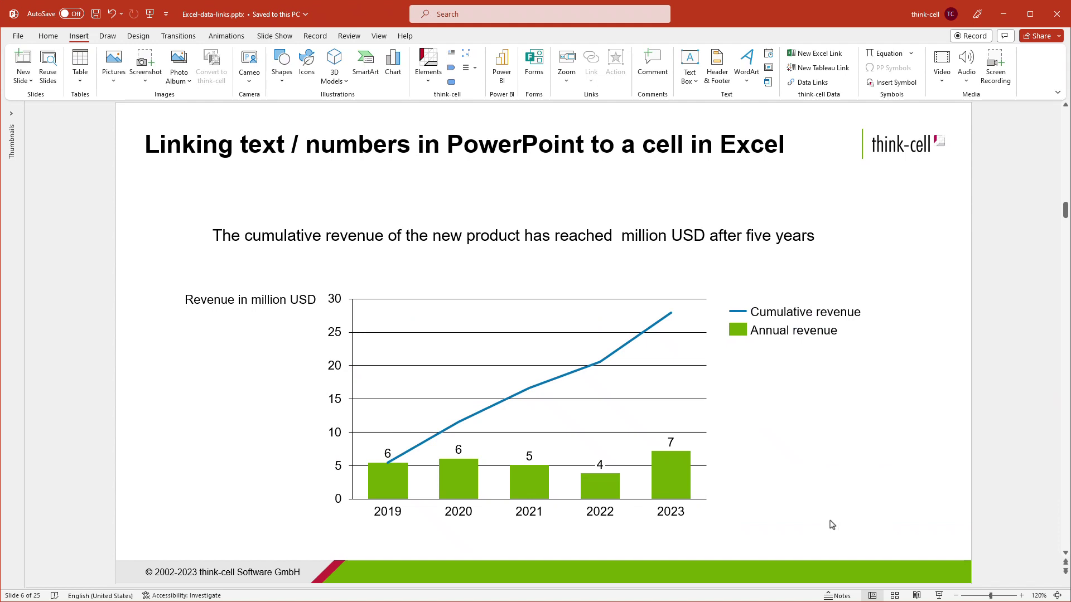
click(617, 233)
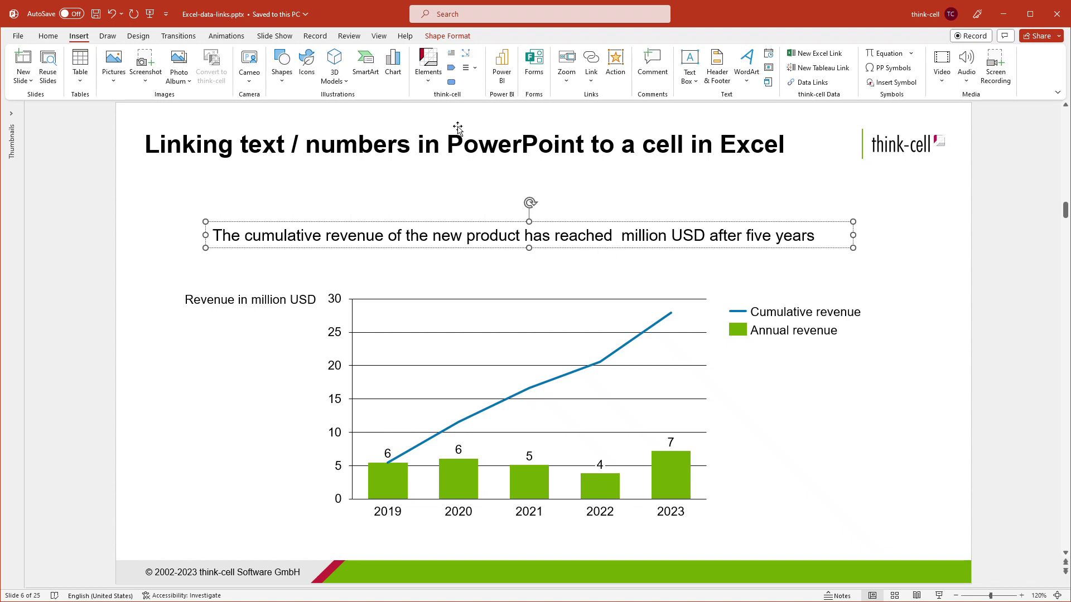
click(433, 82)
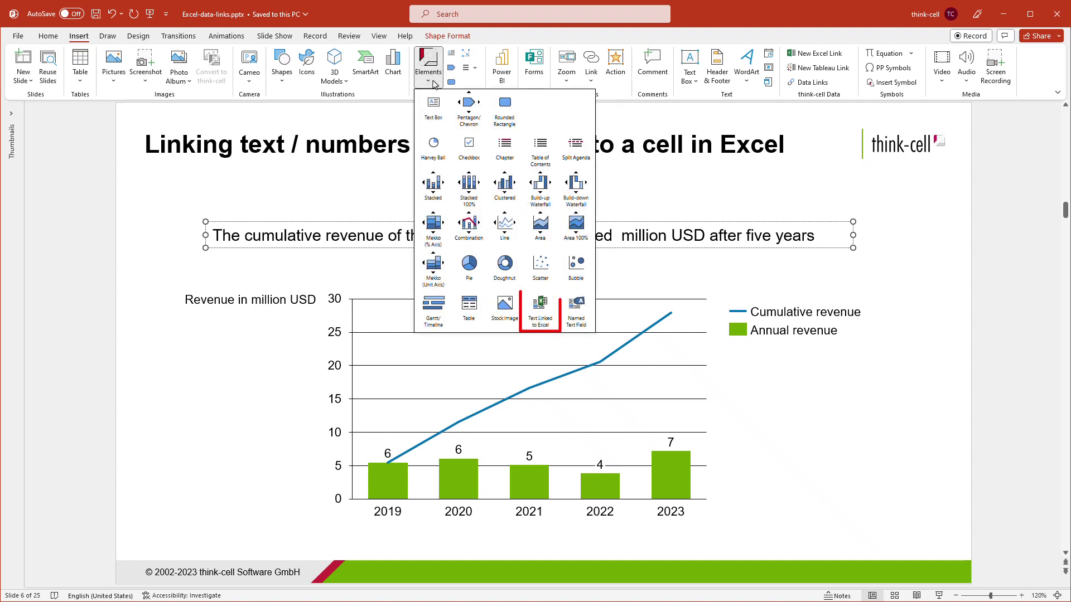
click(549, 299)
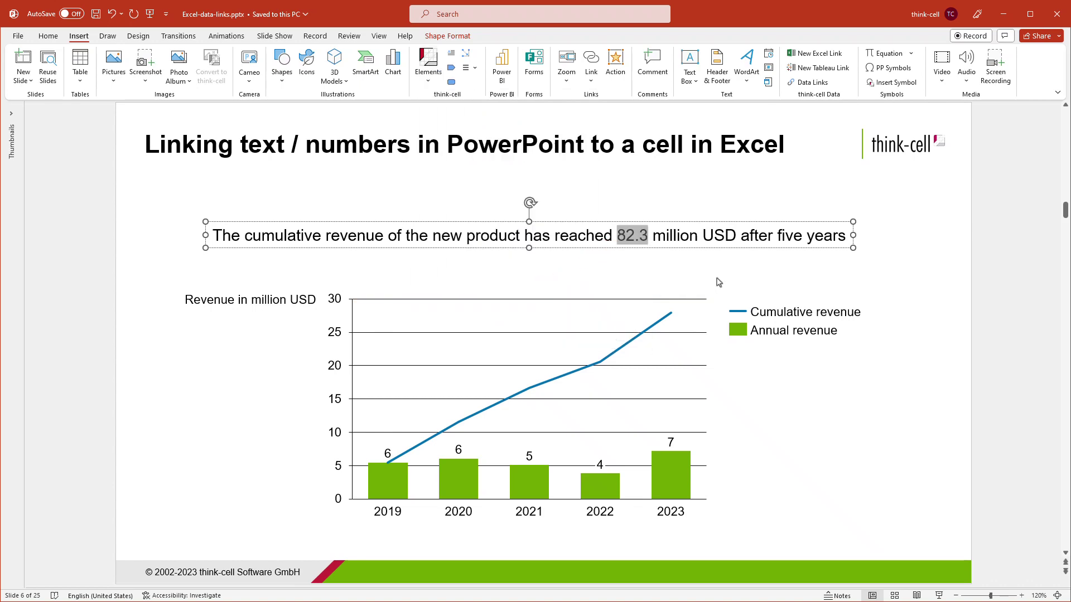
click(718, 283)
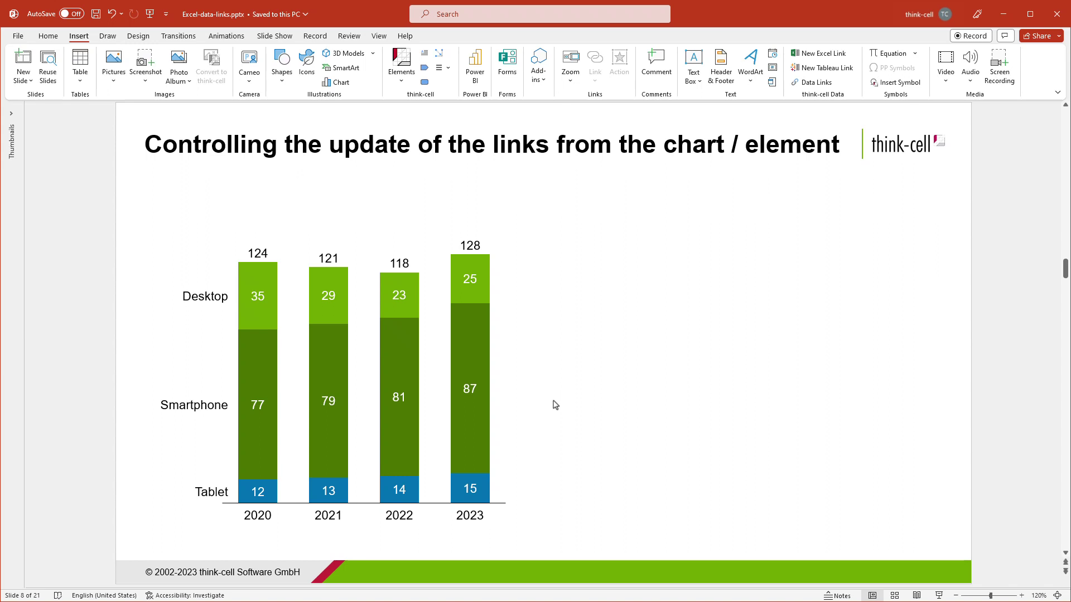
In the chart's workbook, add the row Smart TV 27.8, 18.2, 21.5, 24.4 and extend the linked range to E6
double_click(460, 400)
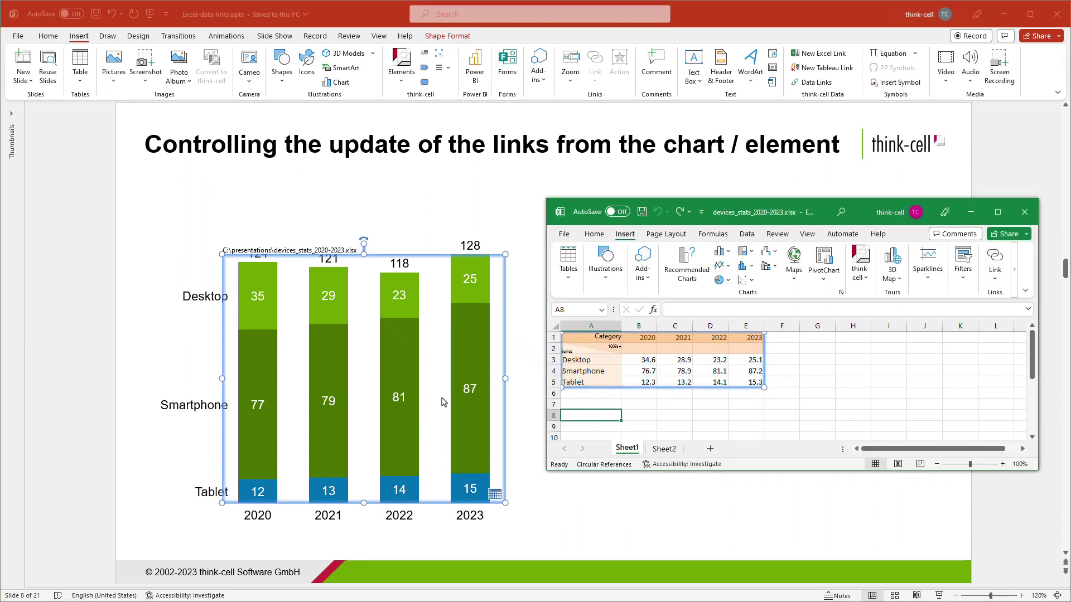
click(594, 394)
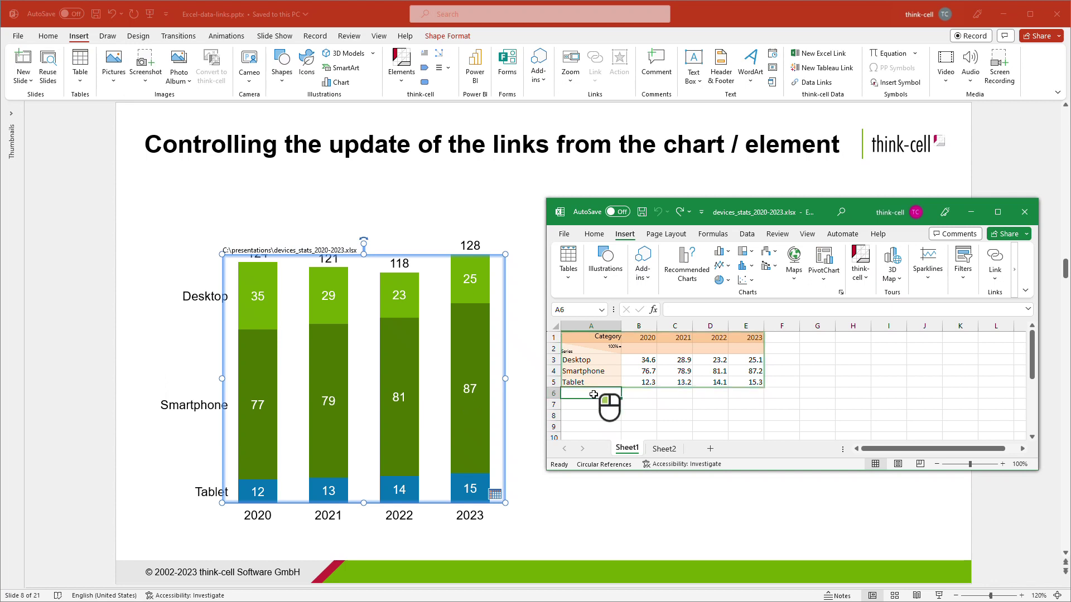
text(Smart TV)
key(Tab)
text(27.8)
key(Tab)
text(18.2)
key(Tab)
text(21.5)
key(Tab)
text(24.4)
key(Down)
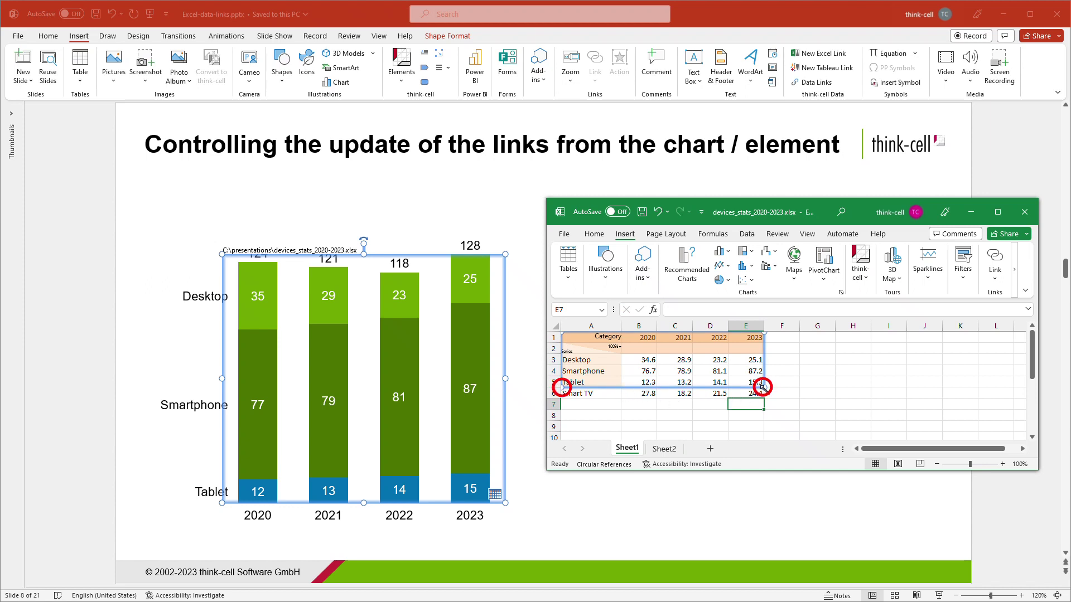
drag(762, 386, 765, 398)
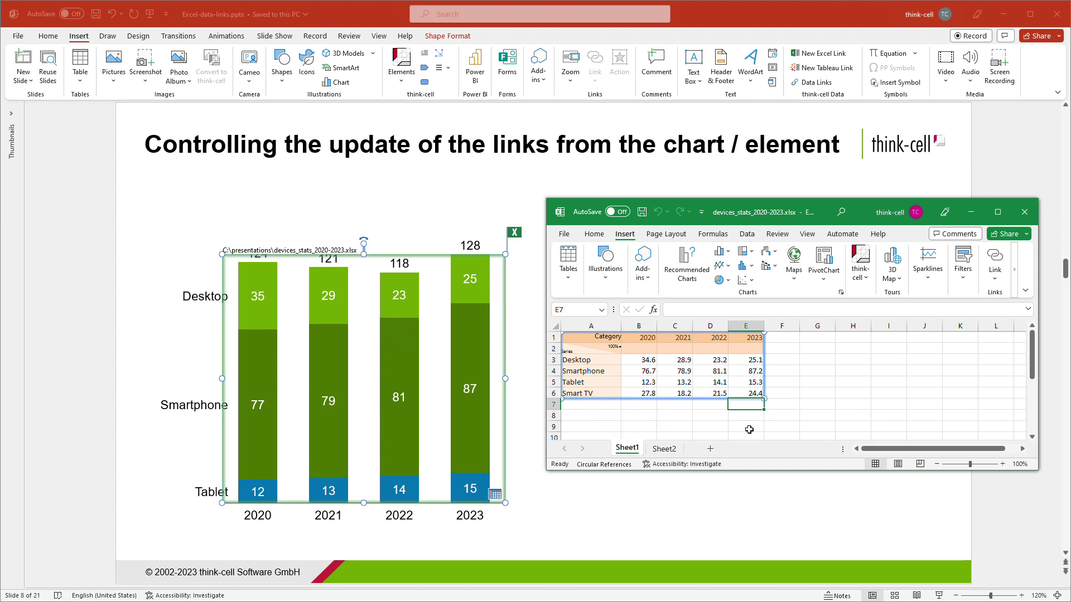
Apply the Excel update so the device chart gains Smart TV, totalling 151, 139, 140, 152
click(531, 358)
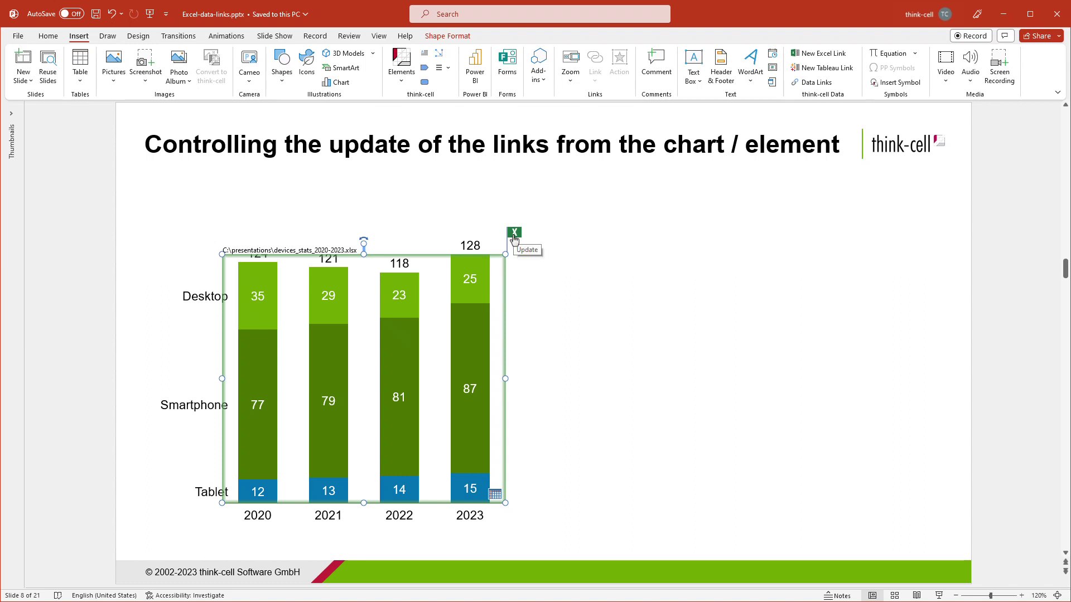
click(514, 235)
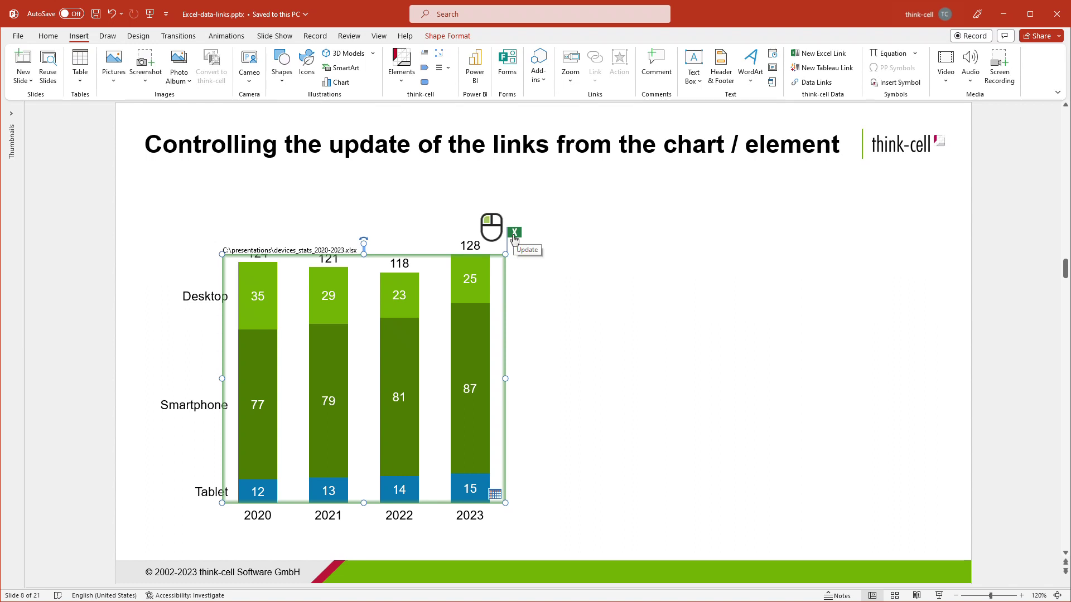
click(572, 299)
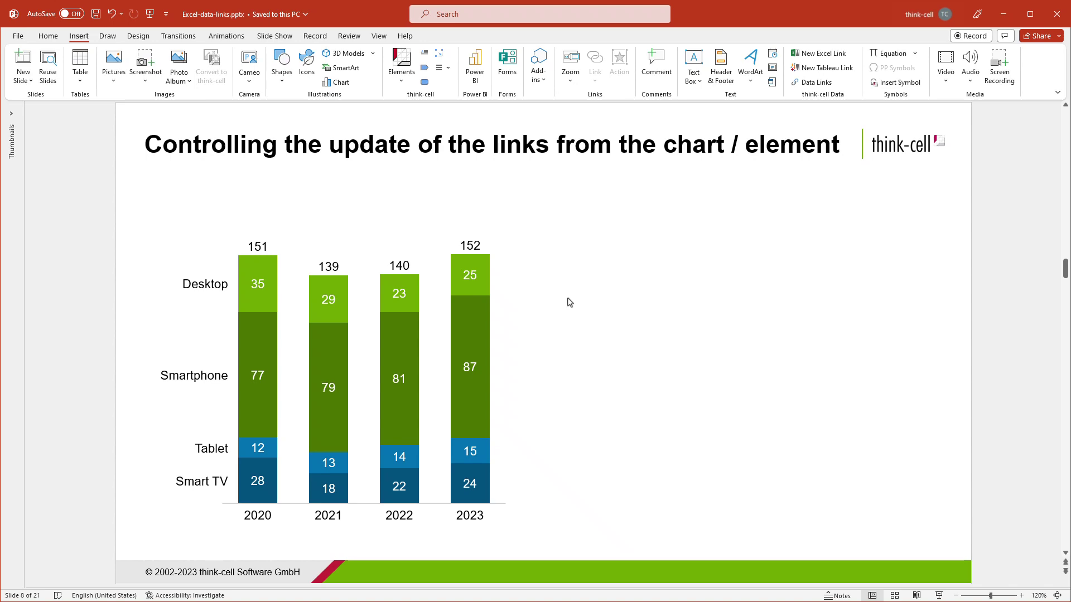
Revert the device chart, update it once to restore Smart TV, then enable automatic updating
click(476, 312)
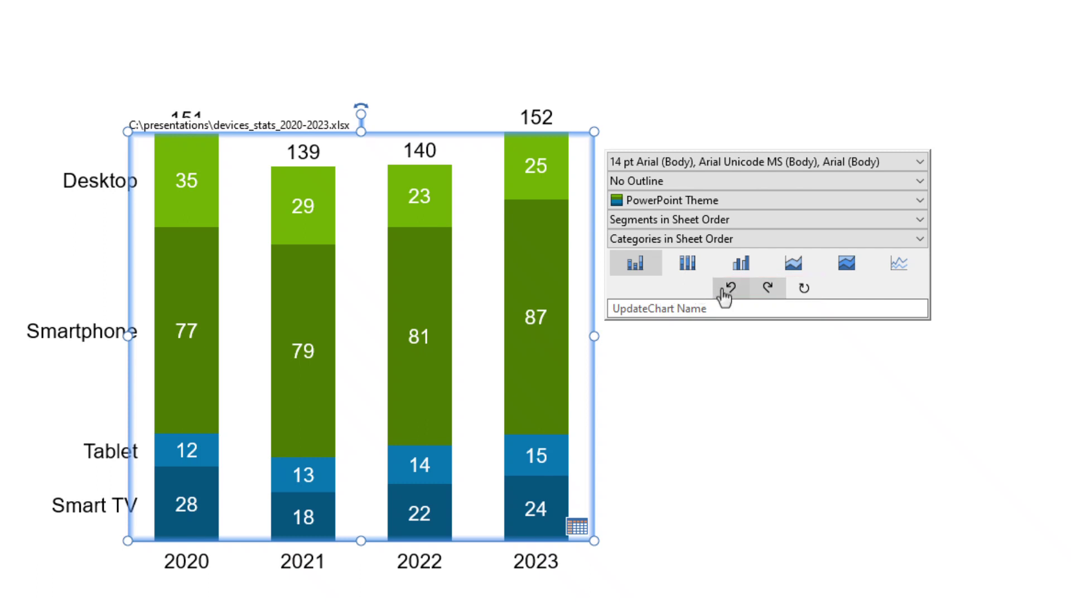
click(720, 290)
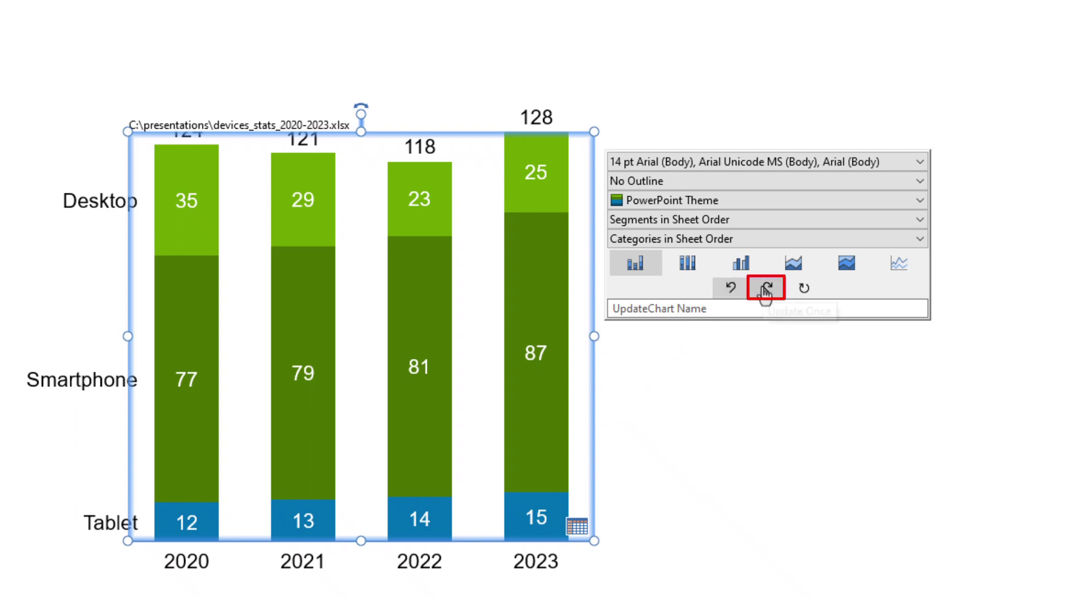
click(766, 288)
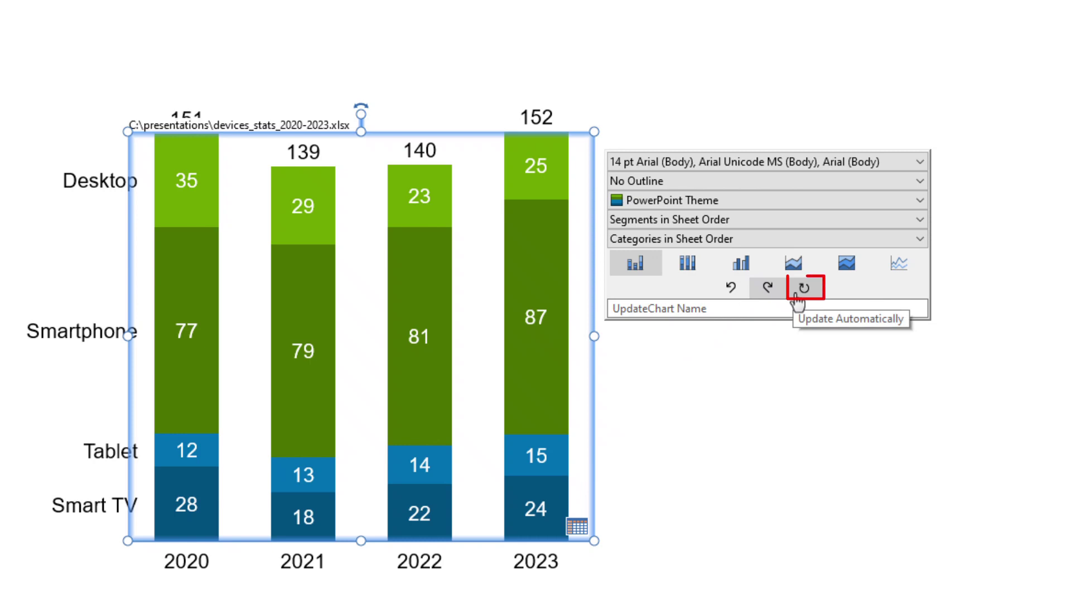
click(803, 287)
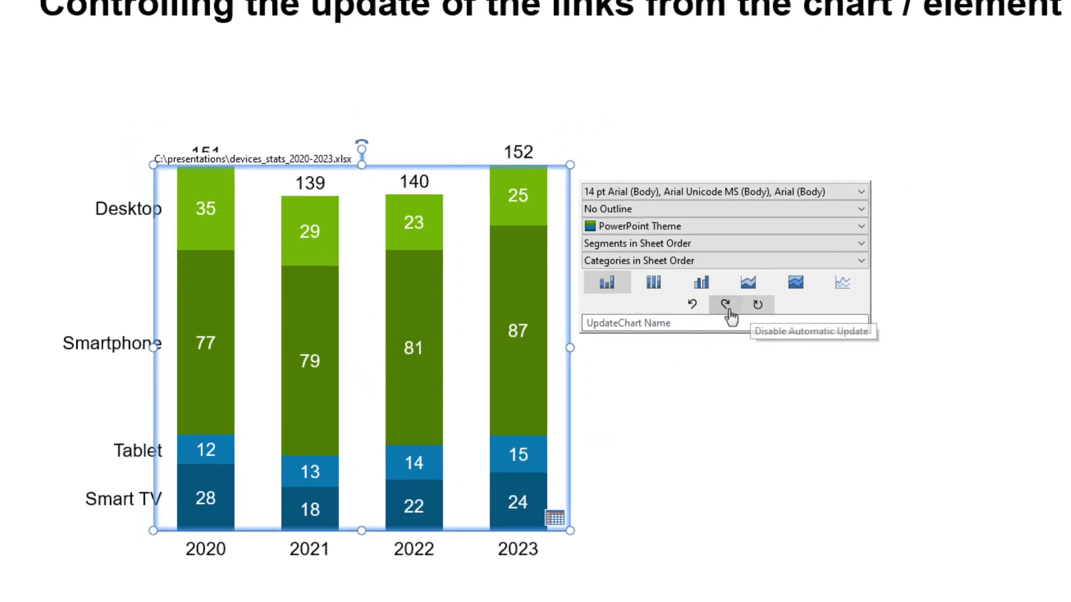
In the linked workbook, set 2023 Smart TV (E6) to 45.6 and Smartphone (E4) to 105.7
double_click(470, 312)
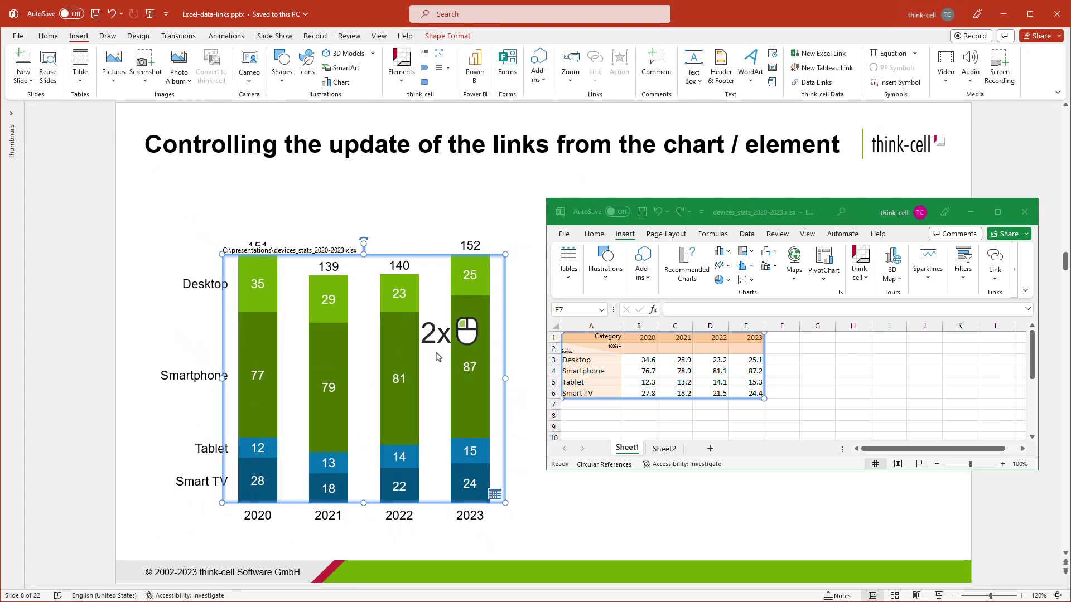
click(757, 393)
text(45)
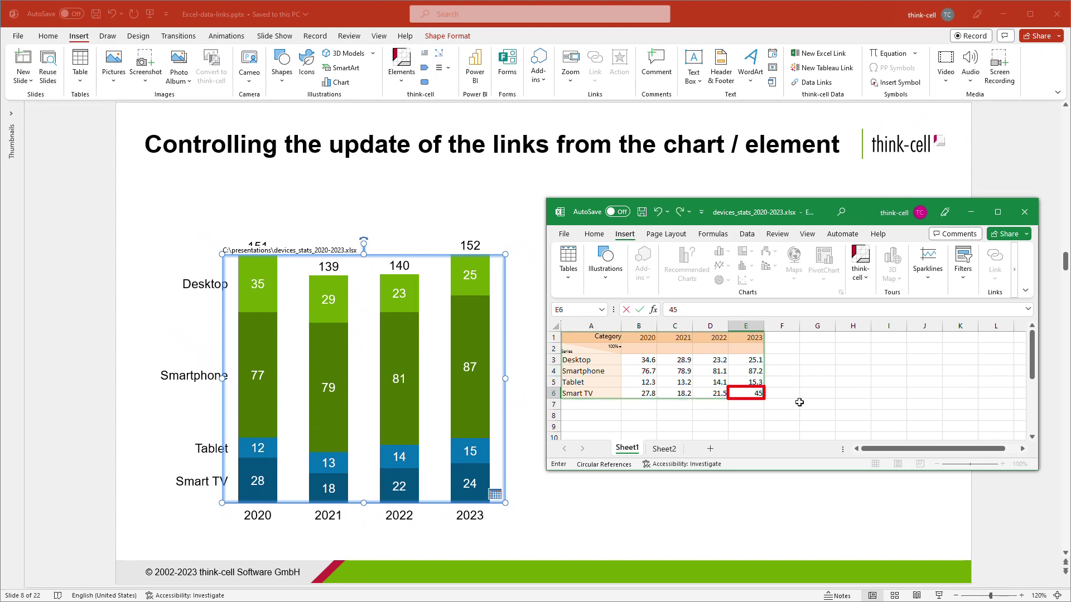
text(.6)
key(Return)
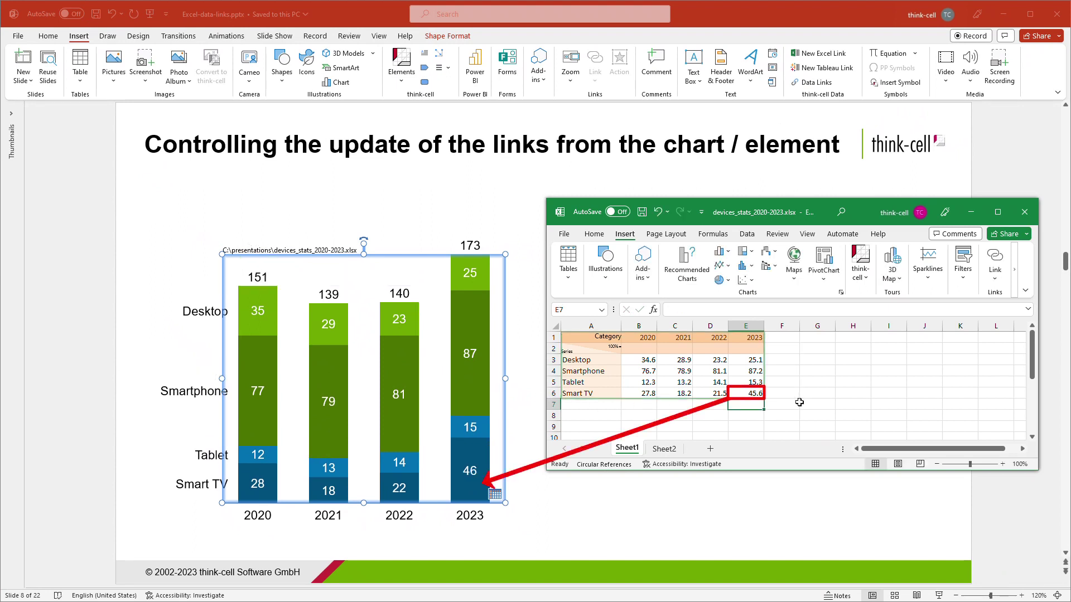
key(Up)
key(Up)
key(Up)
text(105.7)
key(Return)
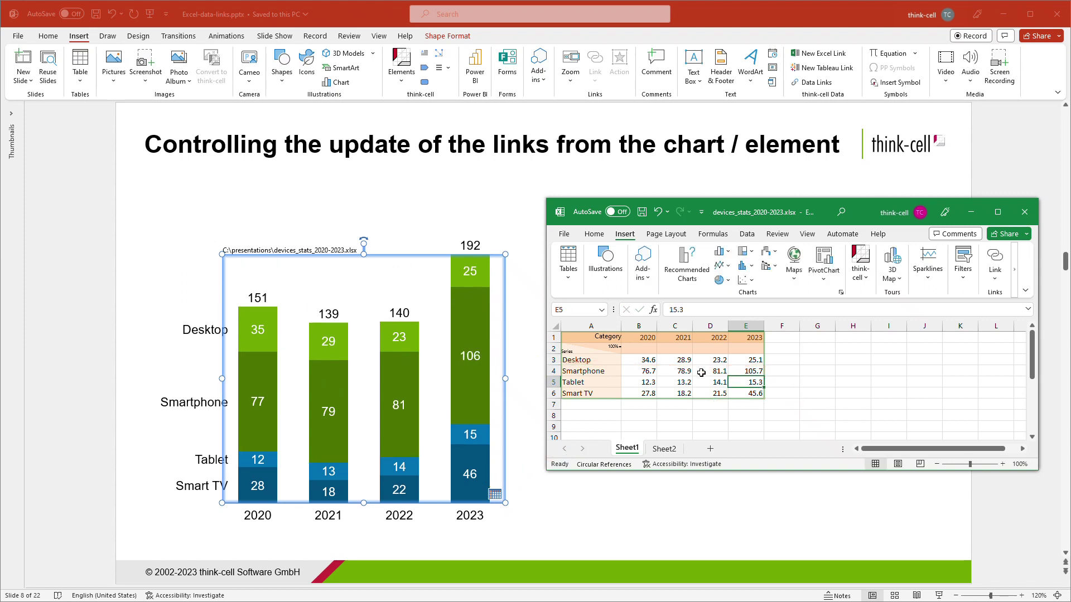
Revert the chart, then update it once so the 2023 column totals 192
click(428, 326)
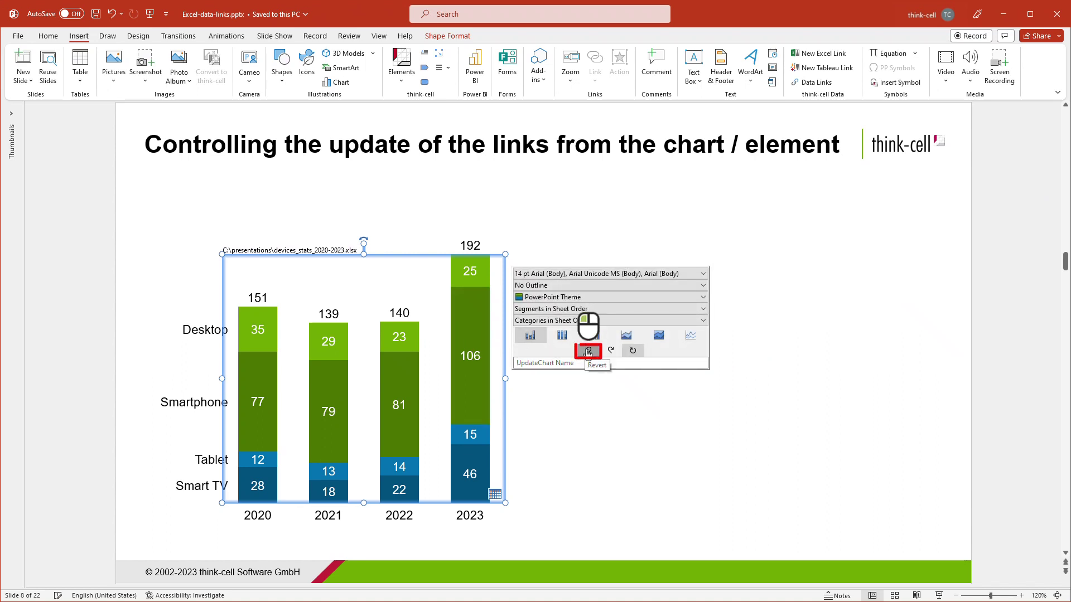
click(588, 352)
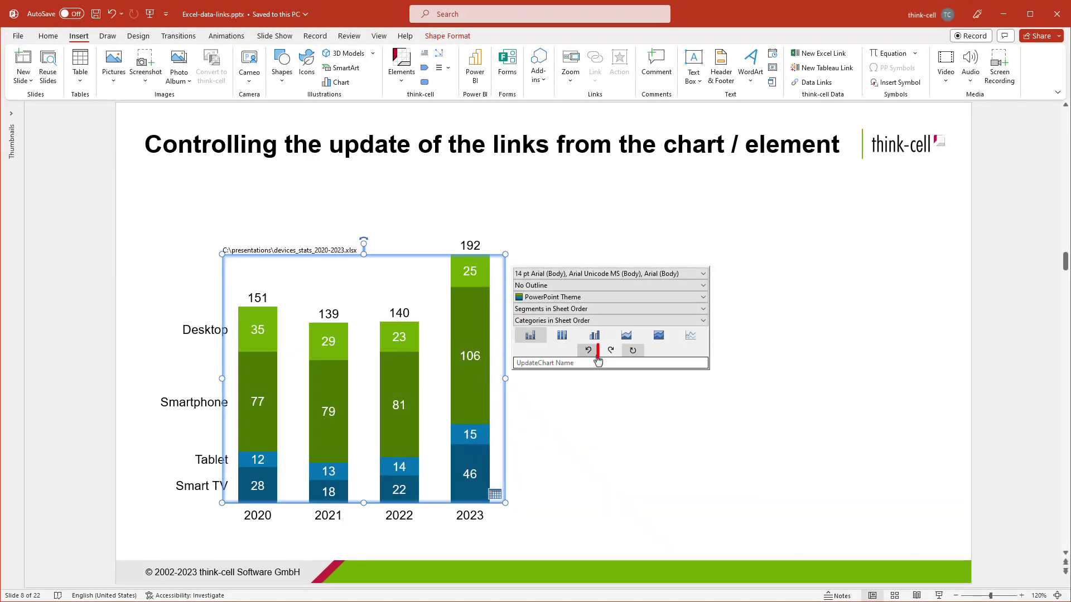
click(610, 350)
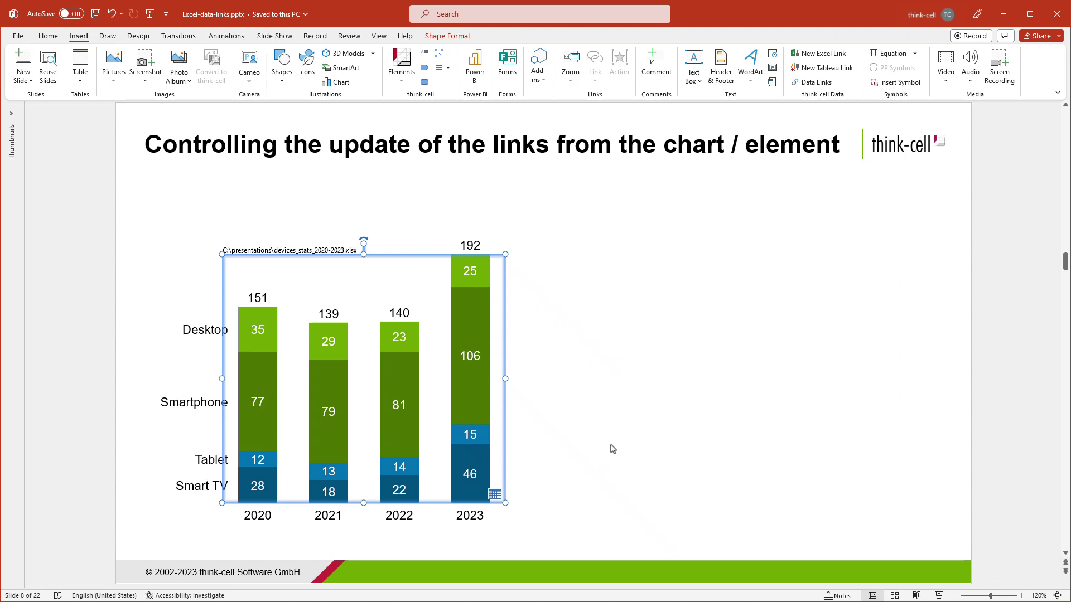
Open the devices_stats workbook linked to the device chart
double_click(441, 359)
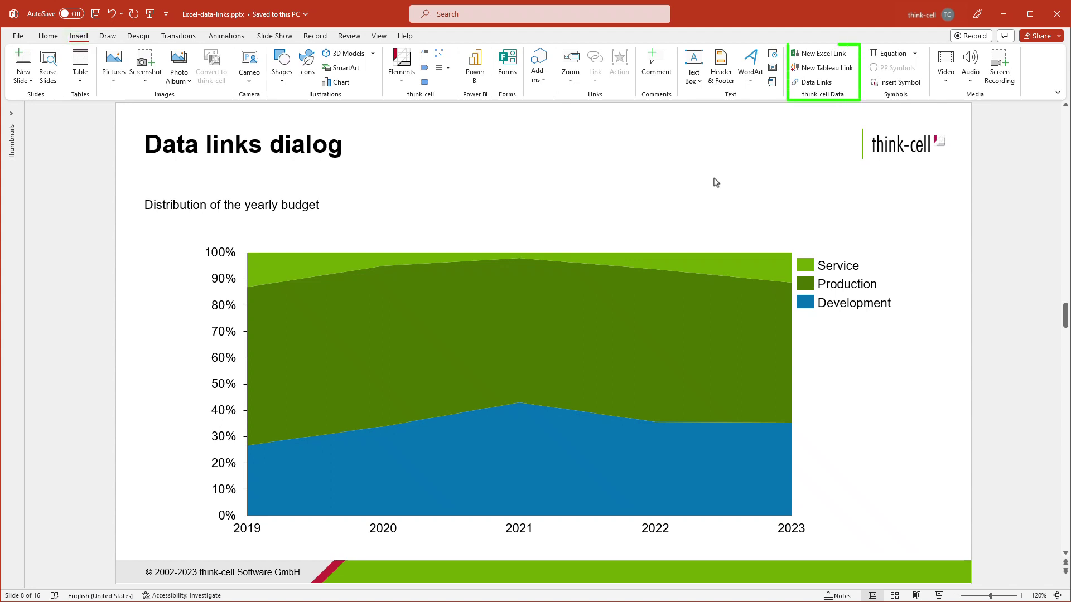
Open Data Links from the Insert menu, close it, then reopen it from the think-cell menu
click(831, 88)
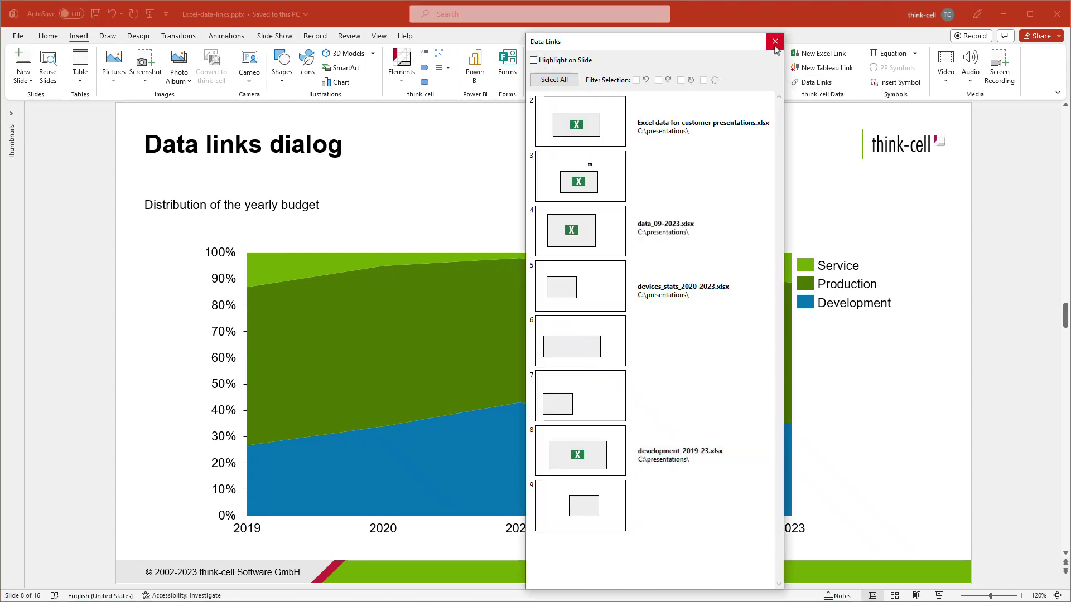
click(776, 50)
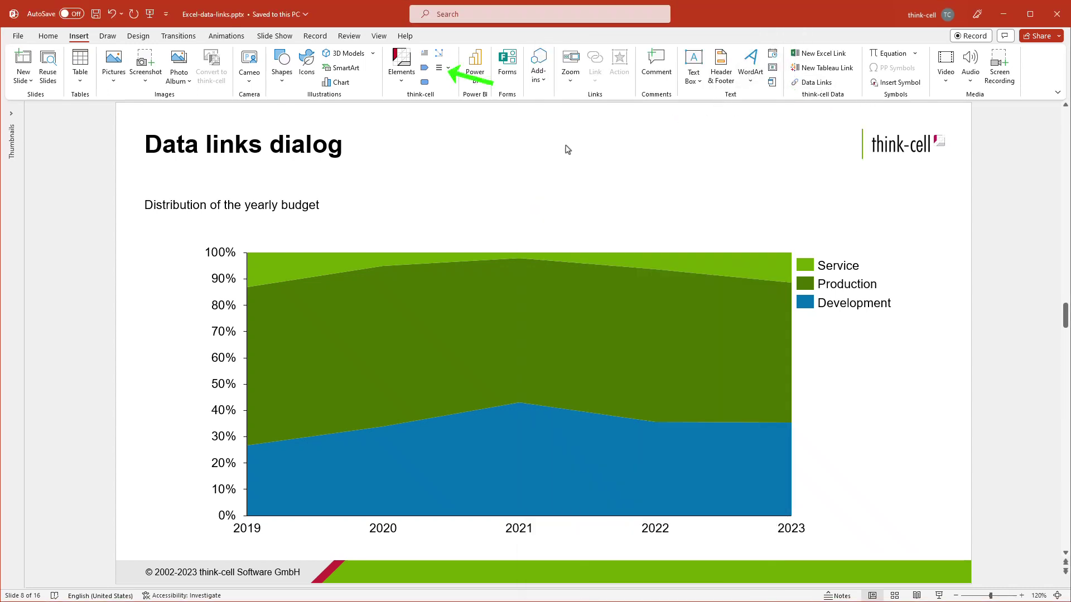
click(443, 68)
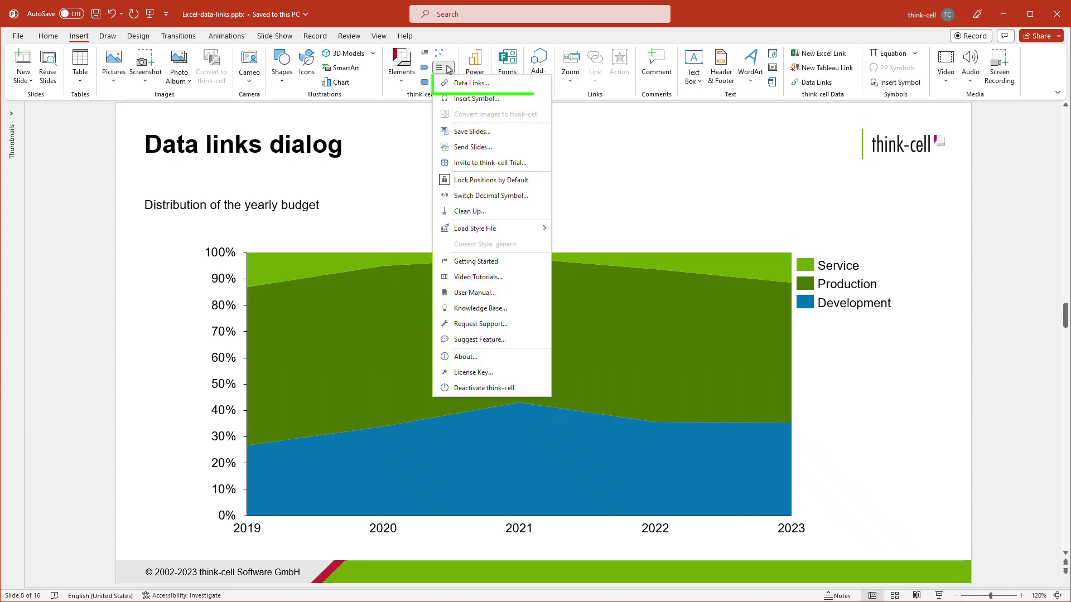
click(457, 85)
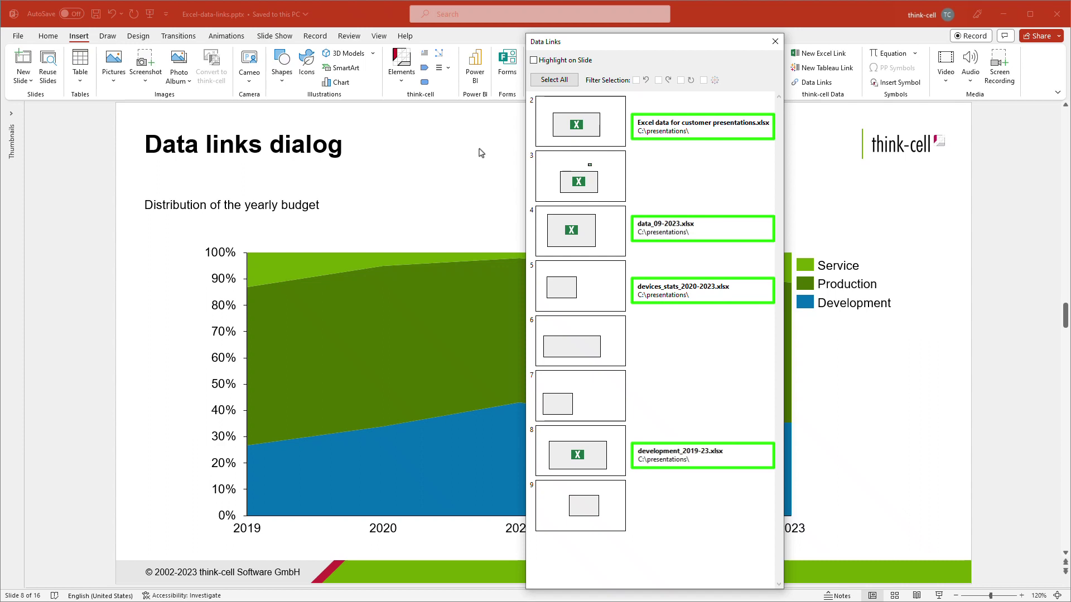
Open the devices_stats link's workbook, then update the development_2019-23.xlsx budget chart once
mouse_move(660, 135)
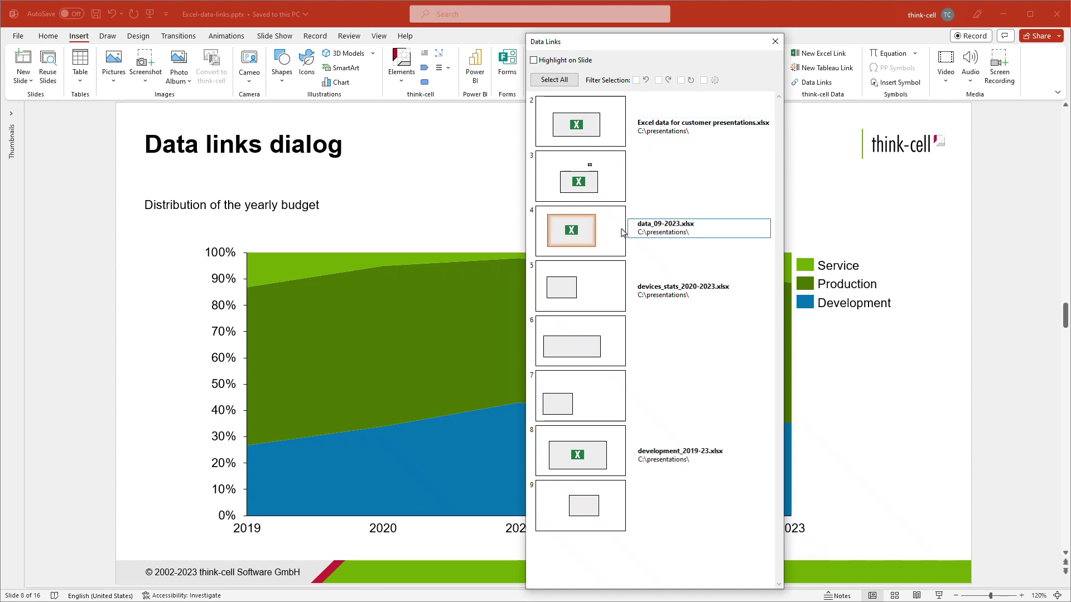
click(570, 302)
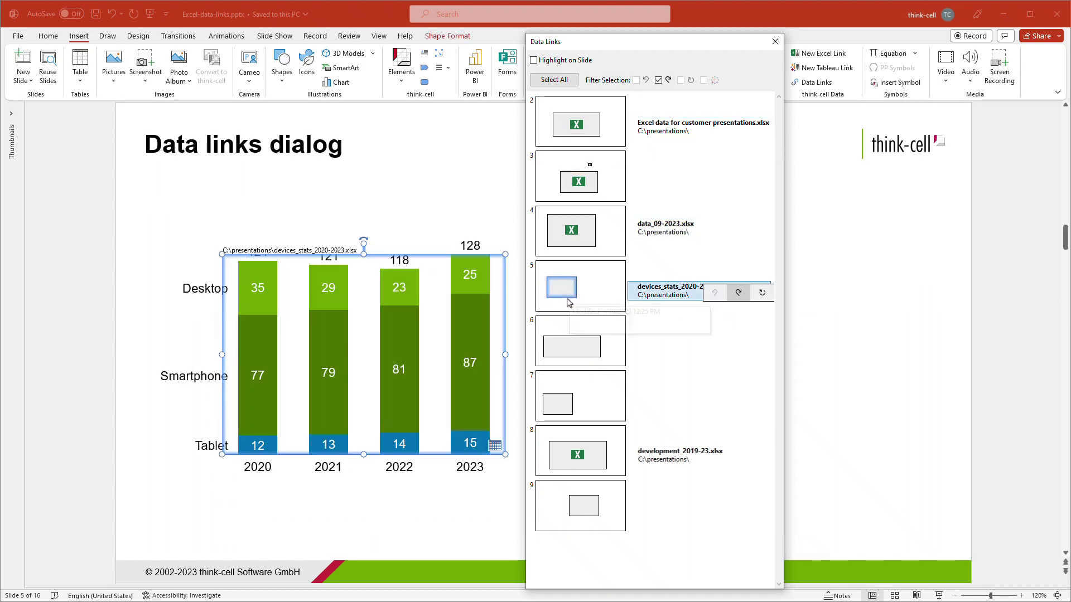
double_click(567, 289)
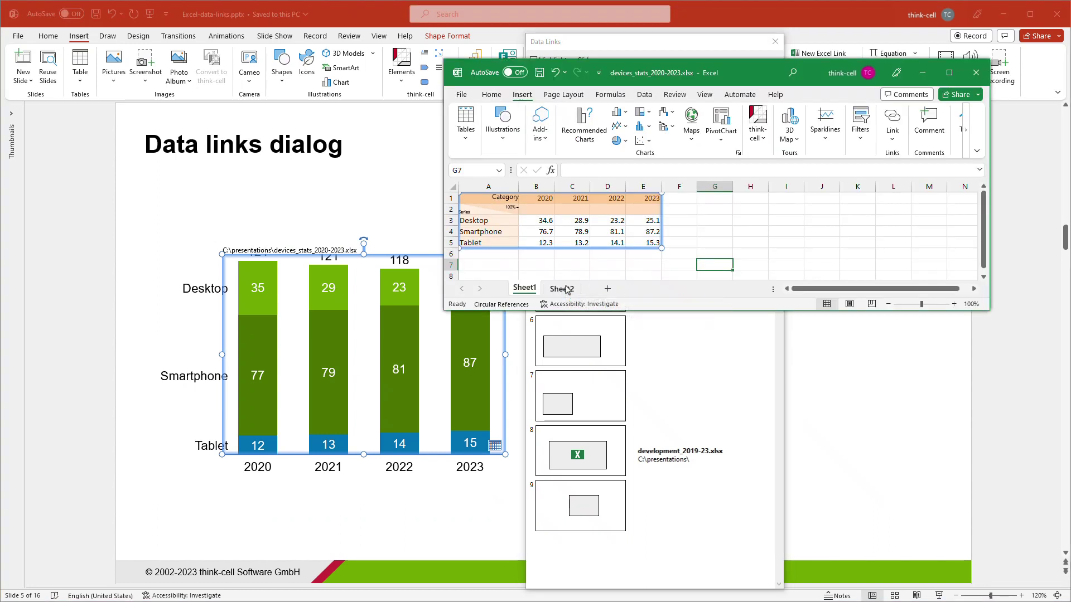
click(919, 73)
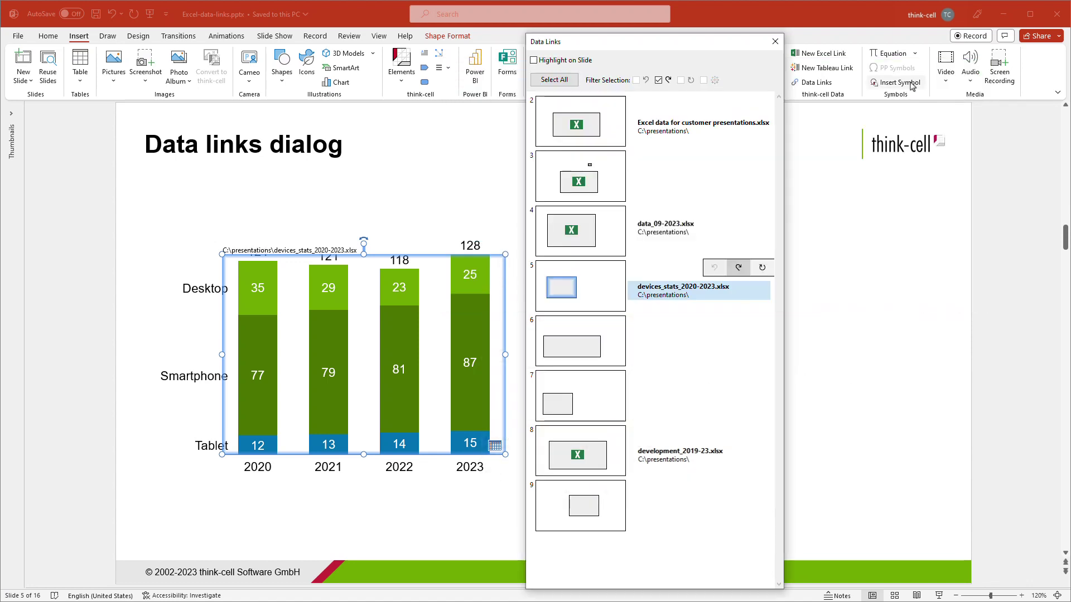
click(596, 458)
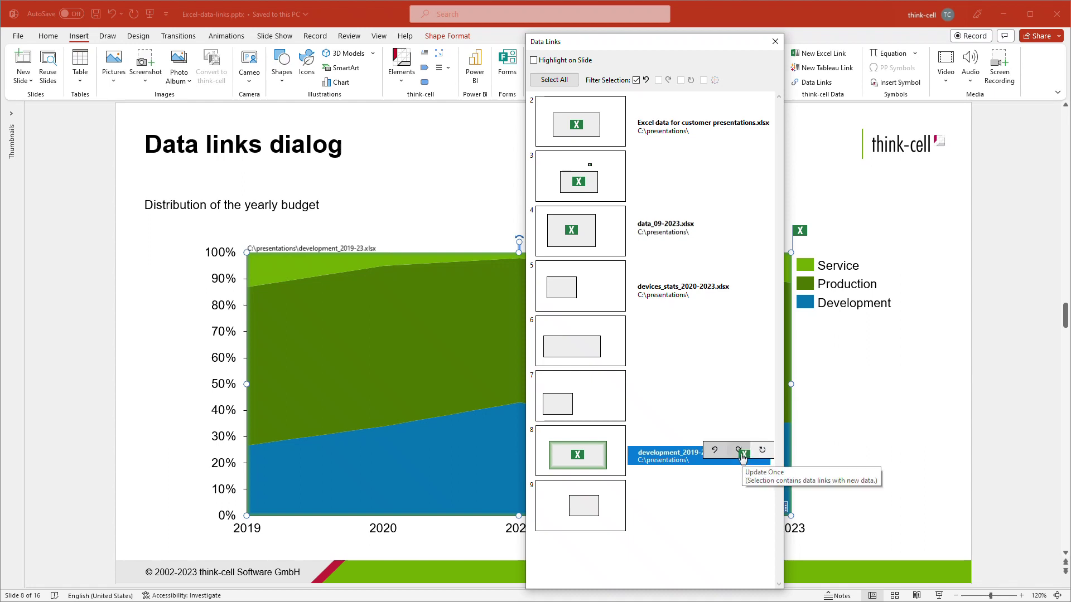
click(739, 451)
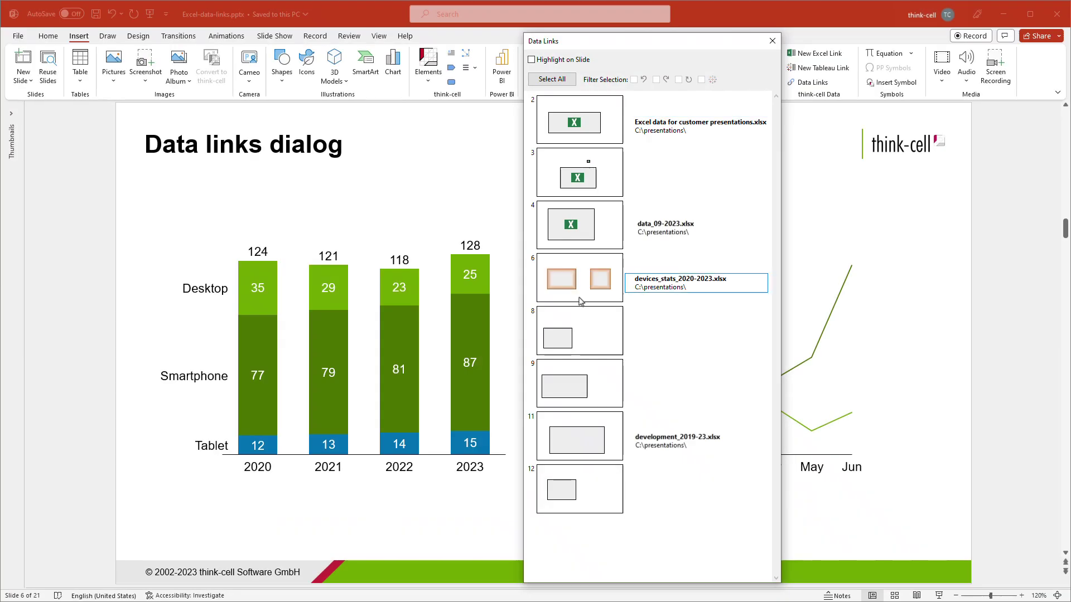
Set the devices_stats_2020-2023, row 8 and development_2019-23 links to auto-update; update customer presentations once
click(580, 302)
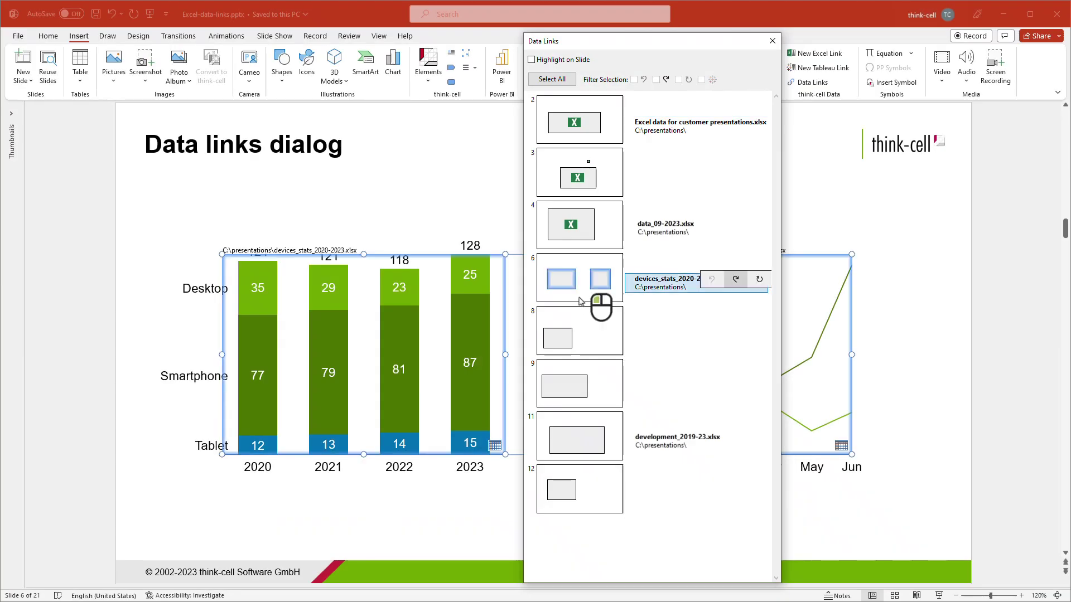
shift+click(584, 335)
shift+click(613, 427)
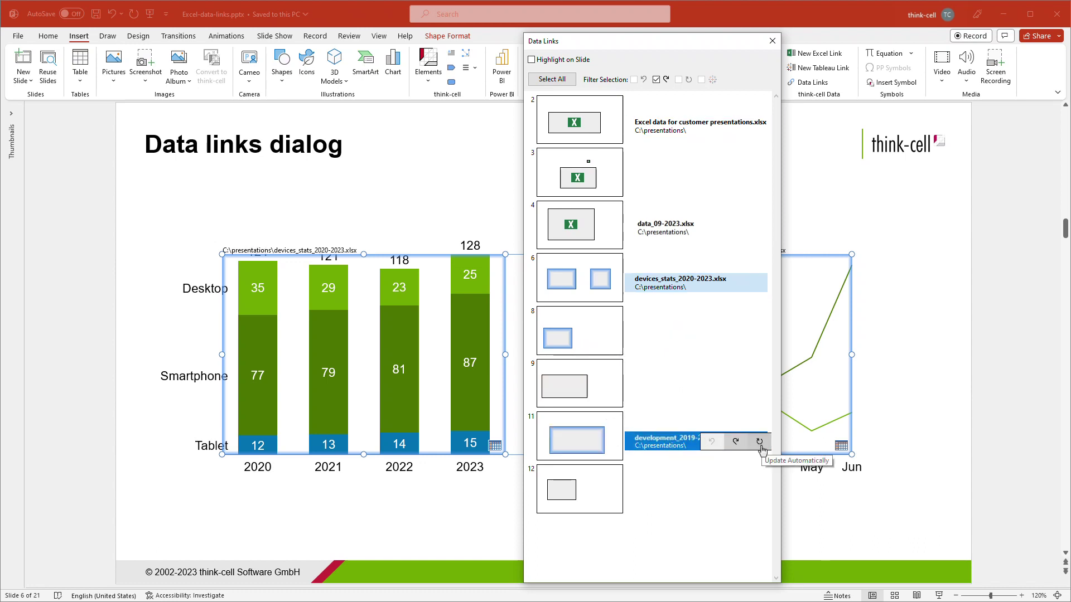
click(759, 442)
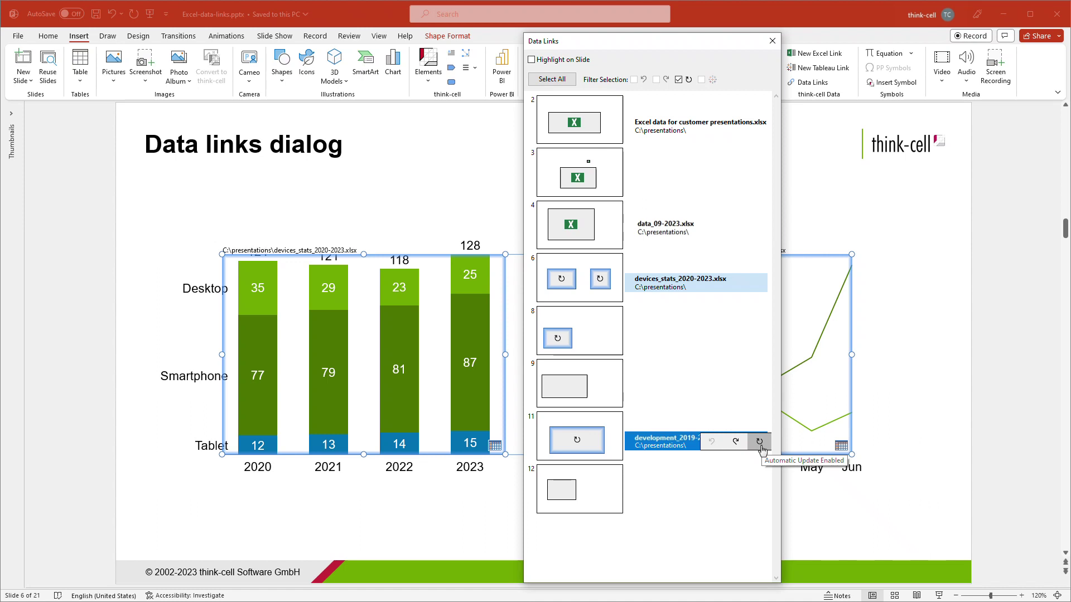
click(721, 134)
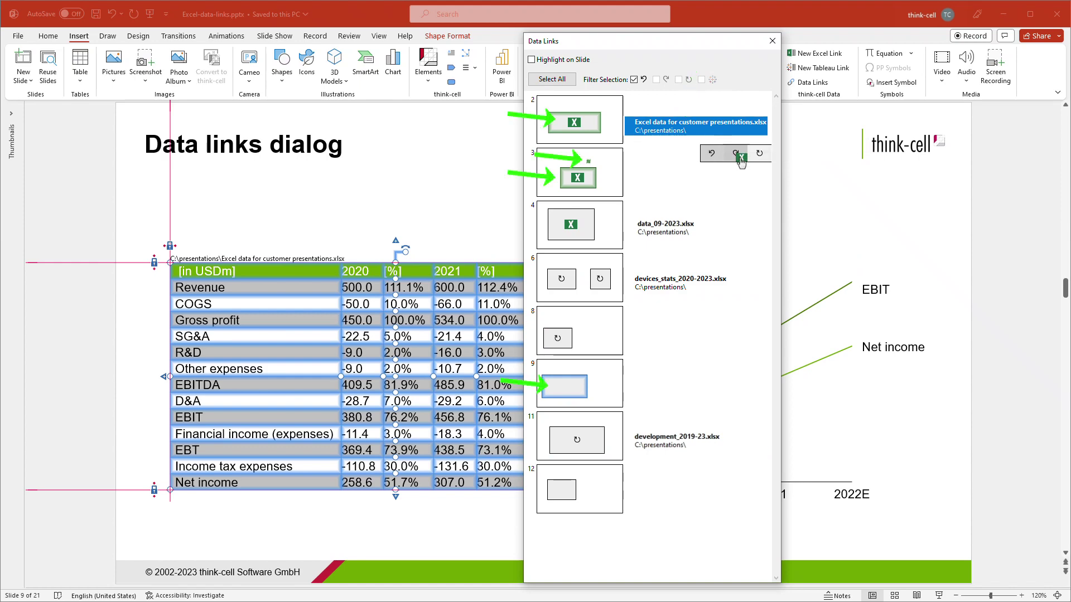
click(739, 157)
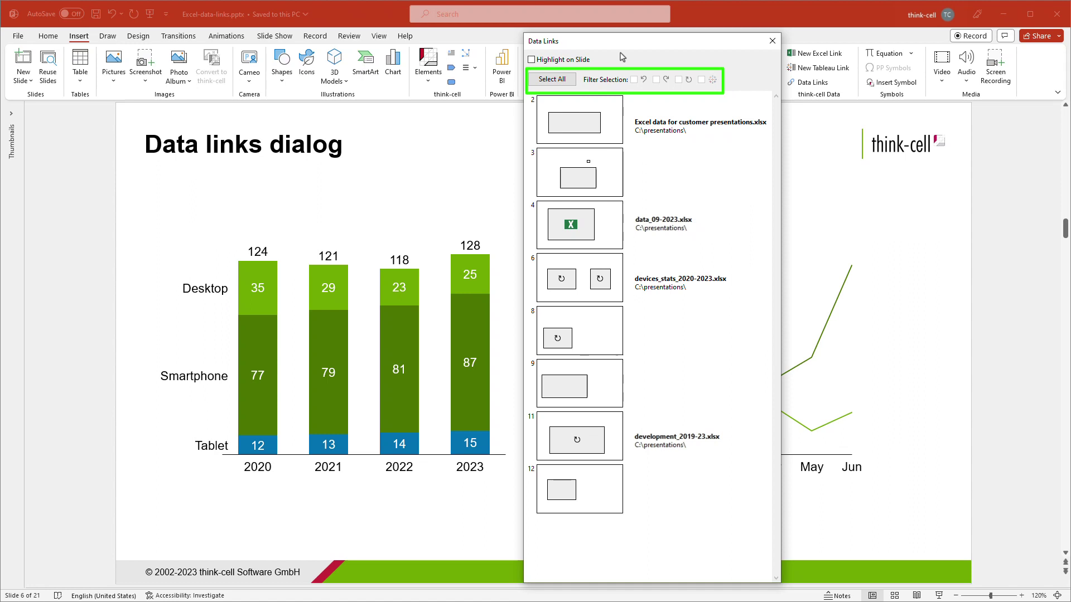
click(570, 80)
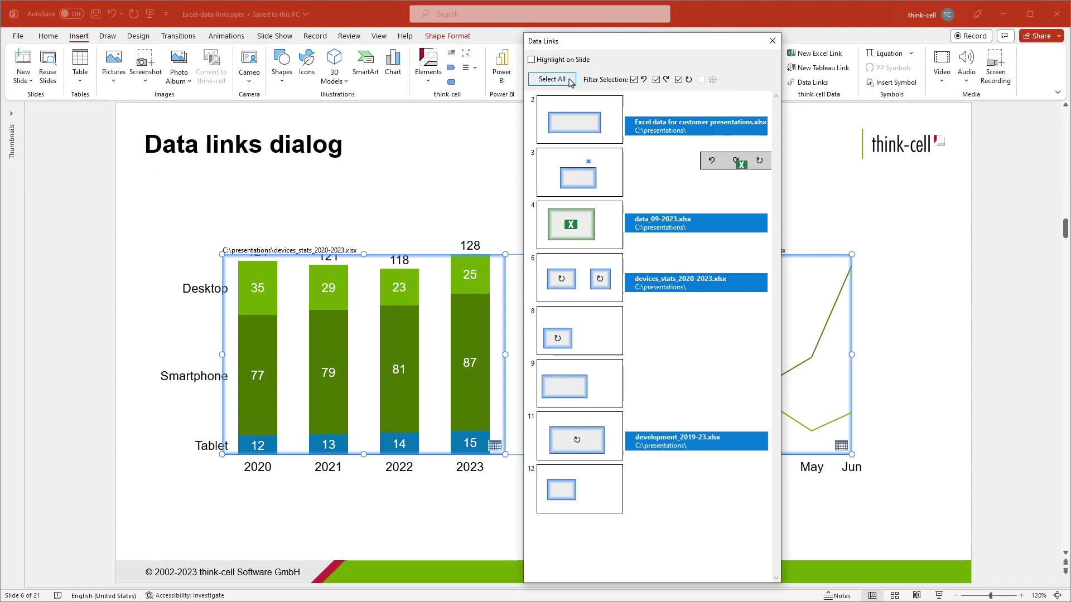
click(634, 81)
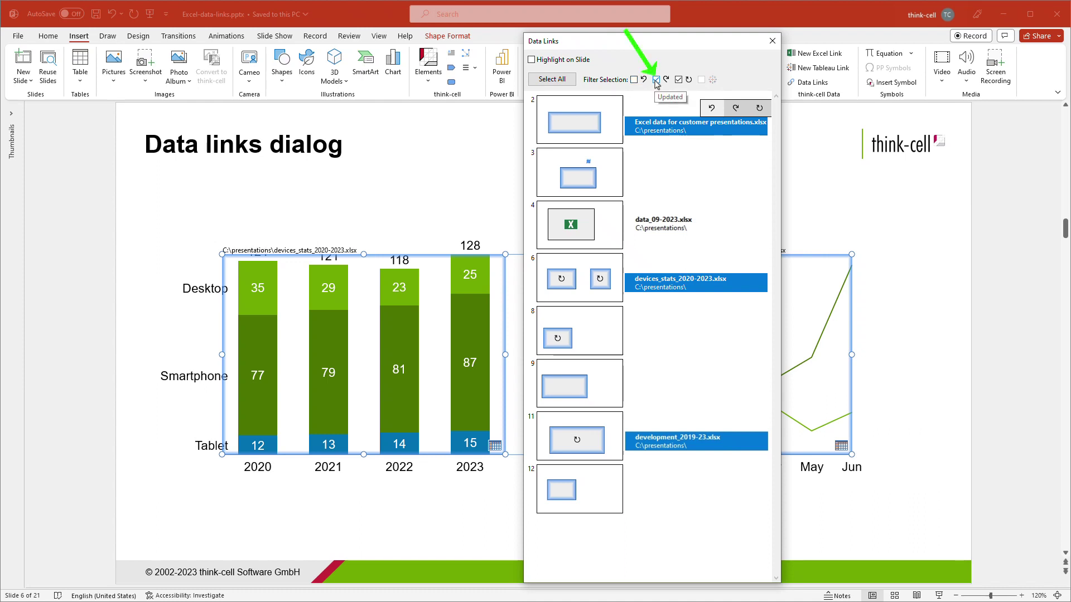
click(656, 81)
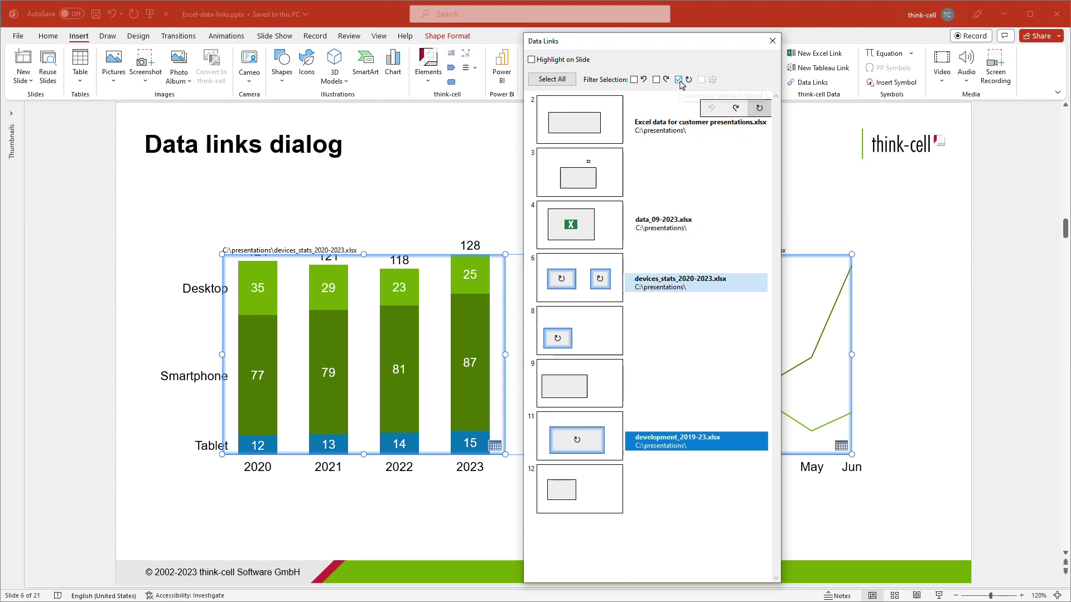
click(679, 80)
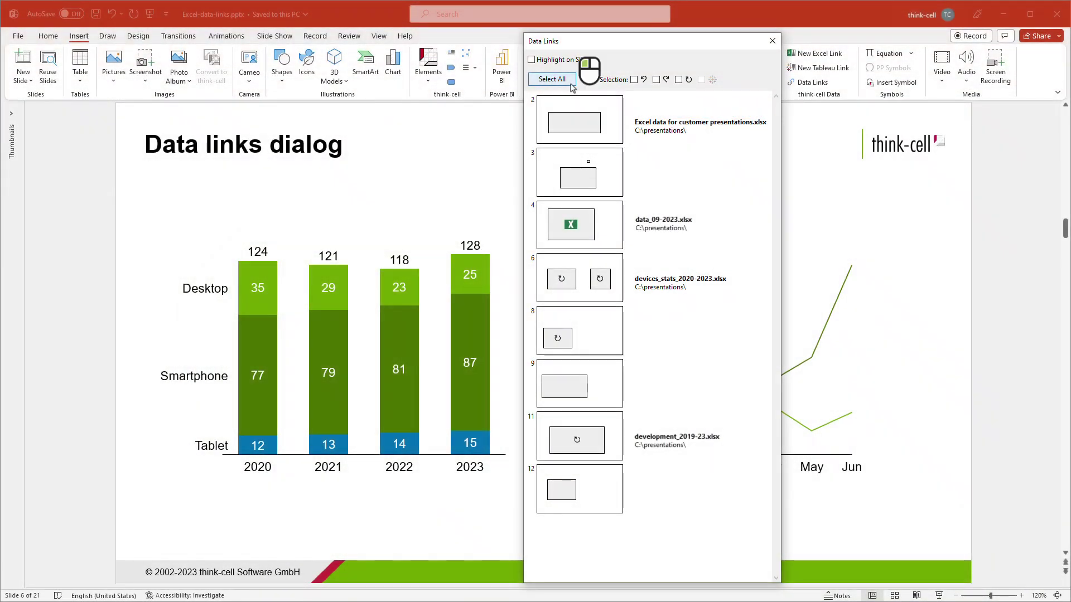
Select every Excel data link in the list and switch them all to Update Automatically
click(570, 83)
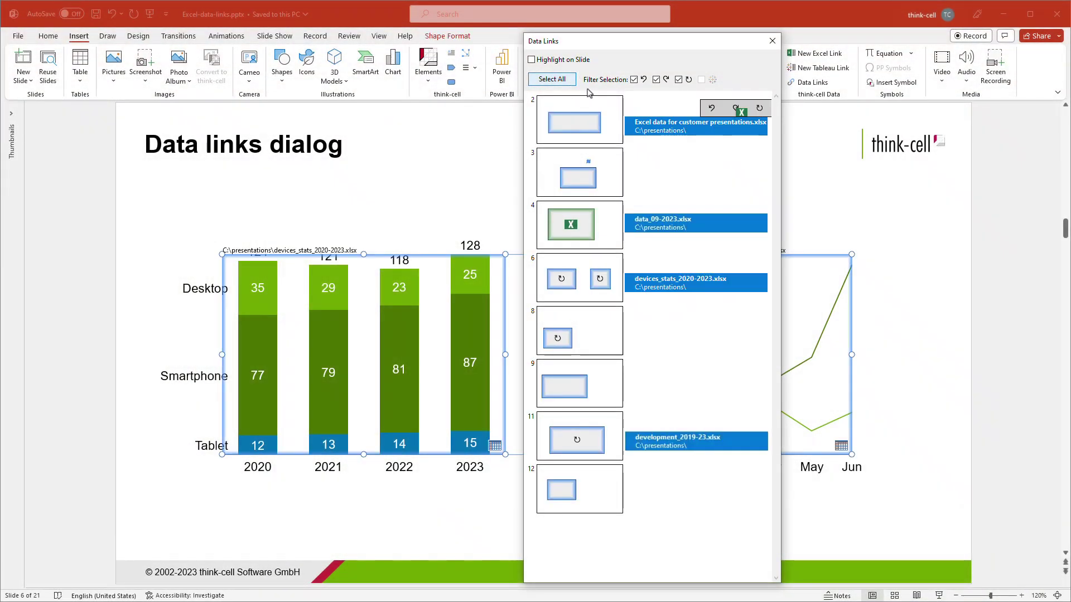
click(760, 114)
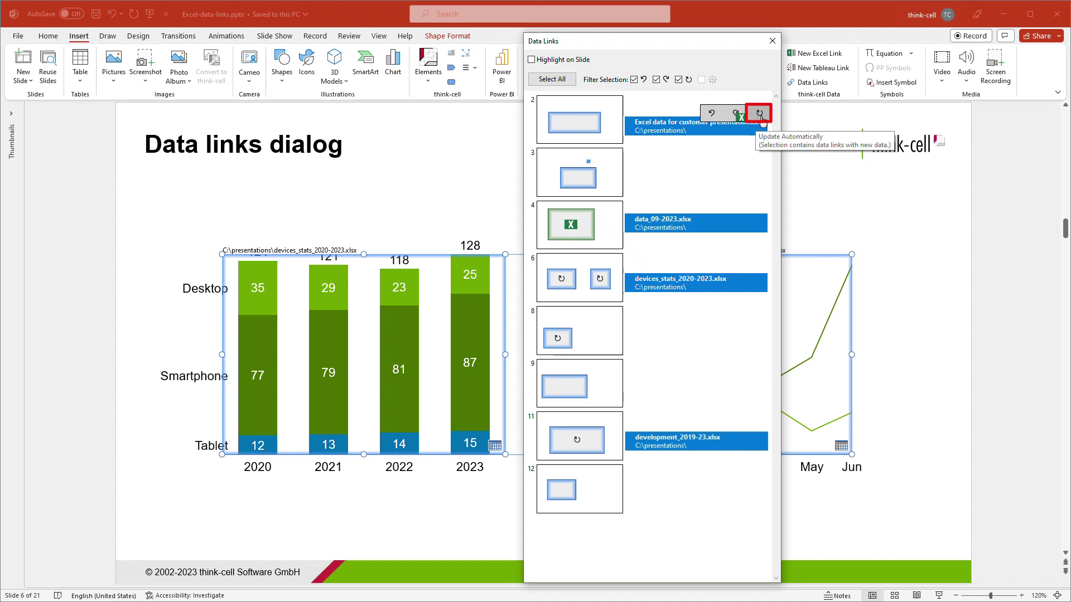
click(760, 114)
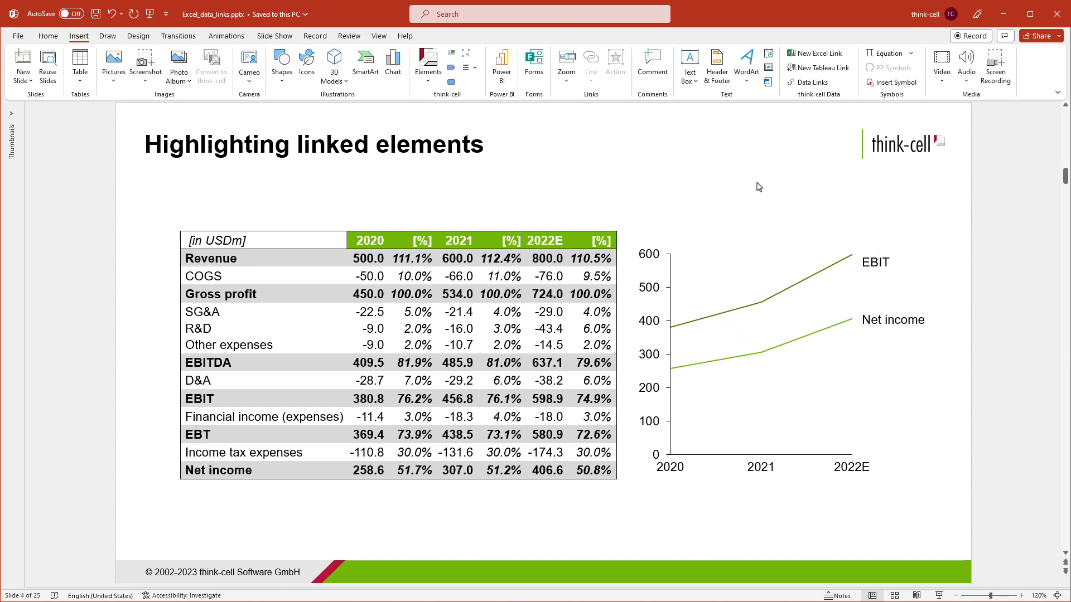
Turn on Highlight on Slide in Data Links, view slides 5 and 6, then switch it off and close the list
click(802, 83)
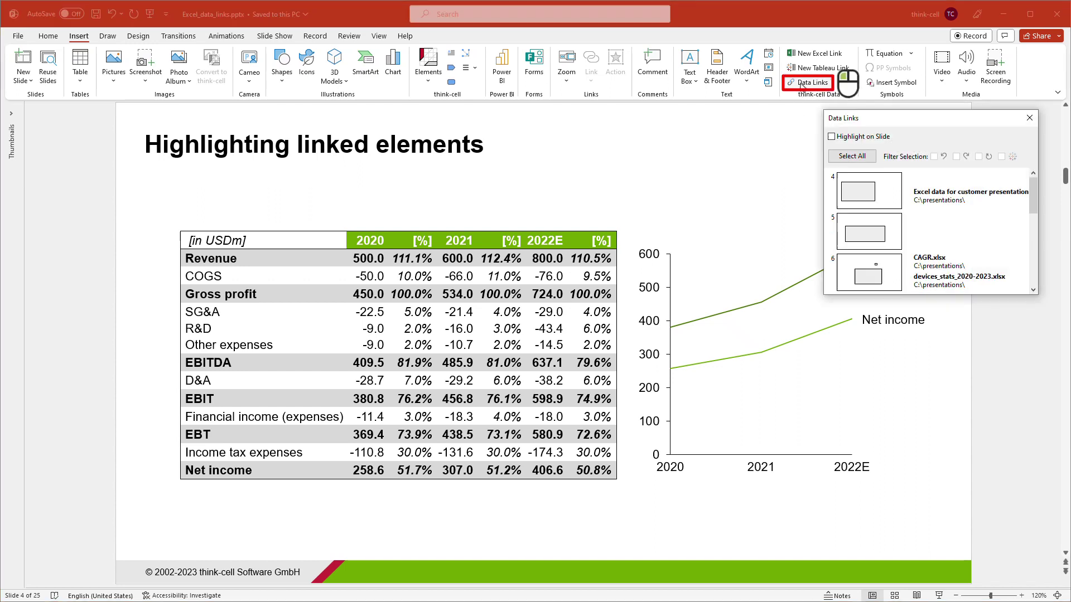
click(832, 137)
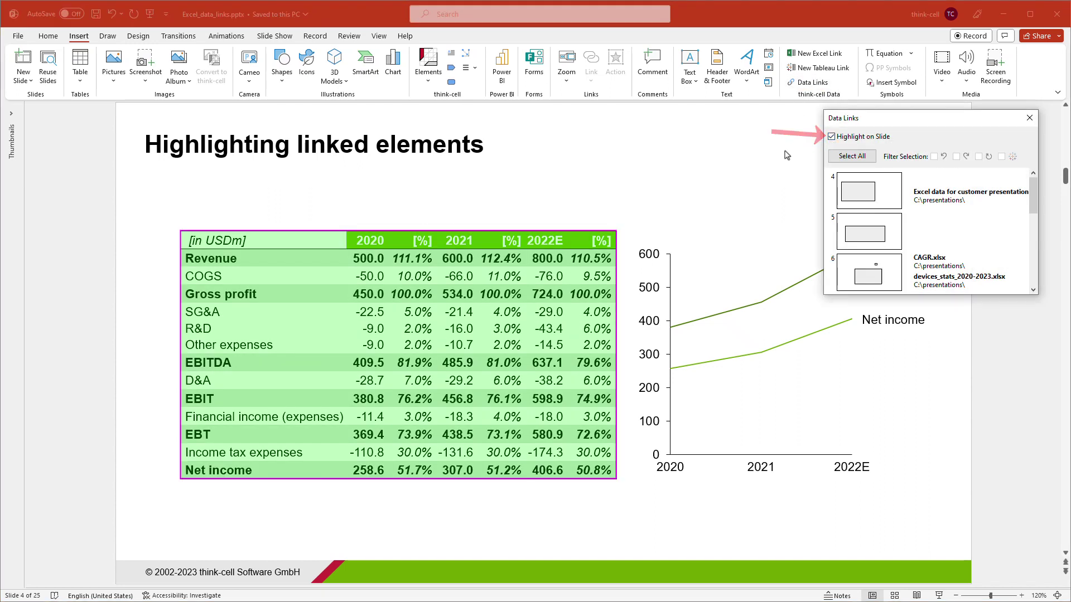
key(Page_Down)
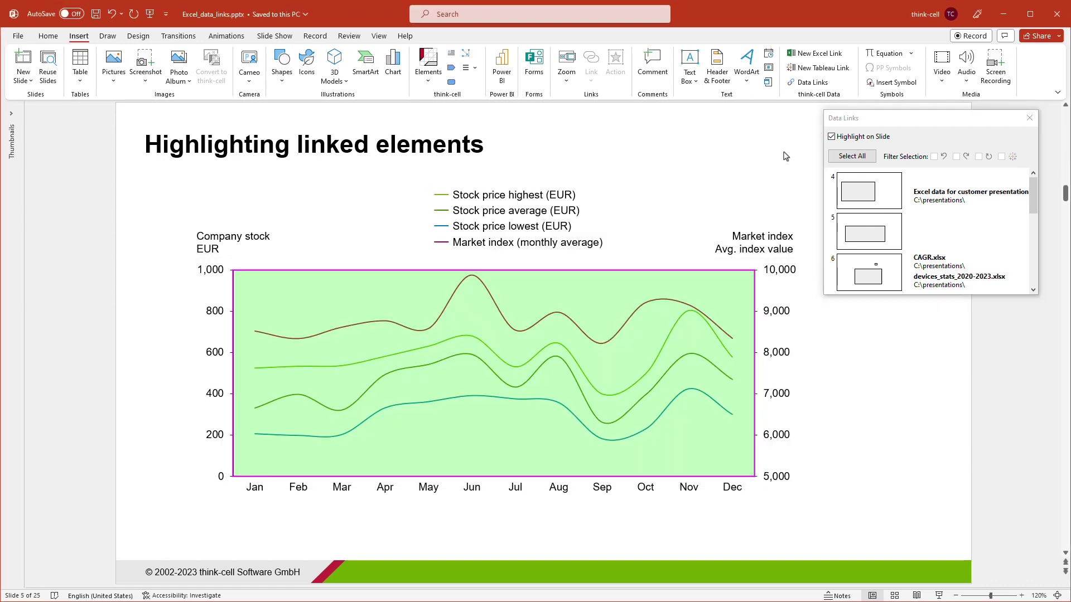
key(Page_Down)
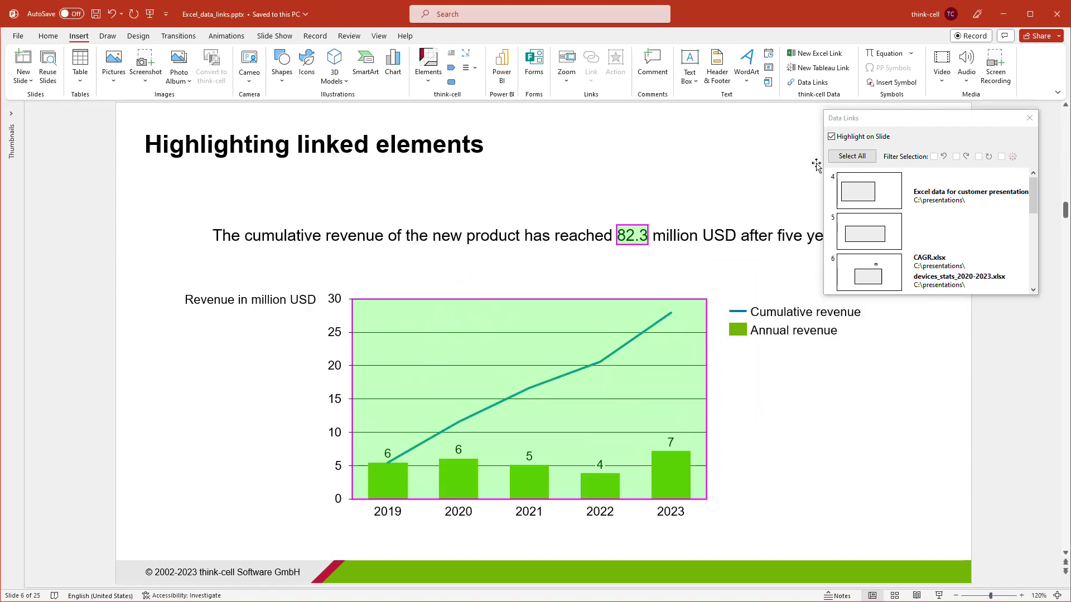
click(832, 137)
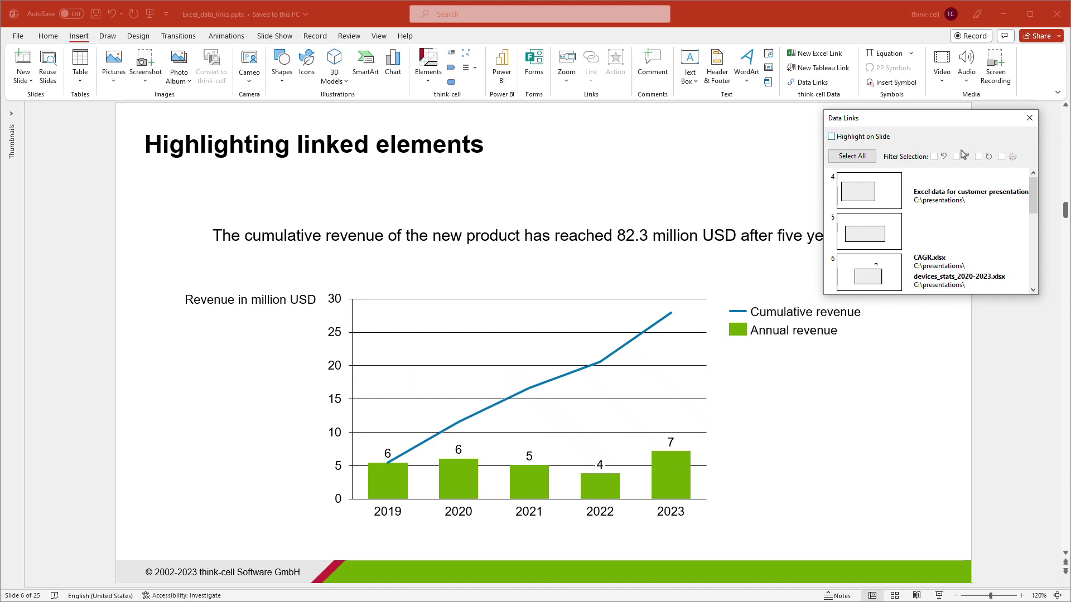
click(1030, 118)
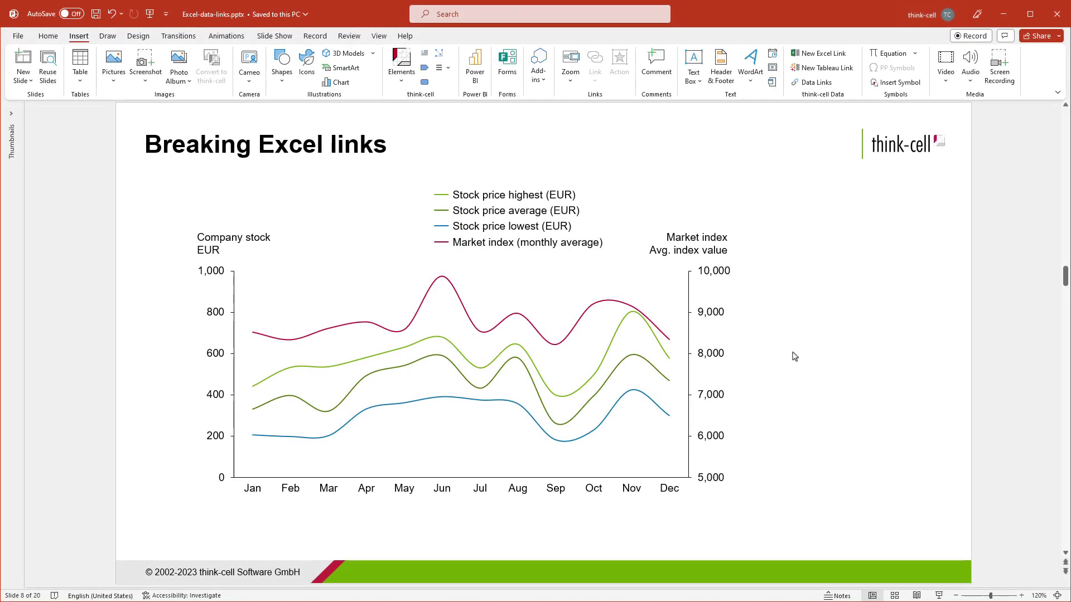
Widen the stock price chart to the right and set its Jan-22 highest price to 456 in the datasheet
click(669, 440)
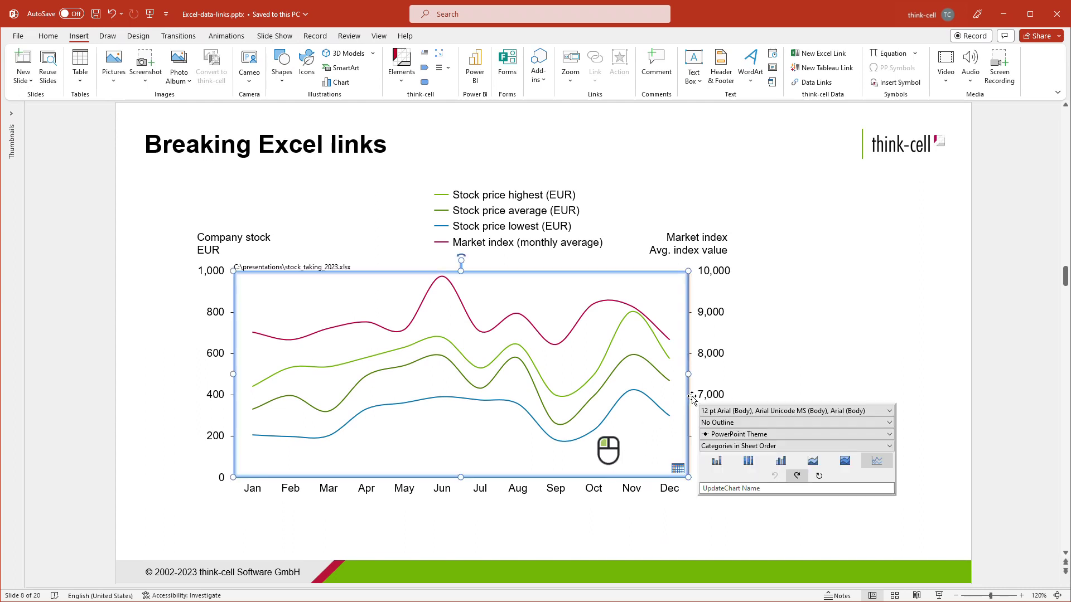
drag(687, 376, 753, 379)
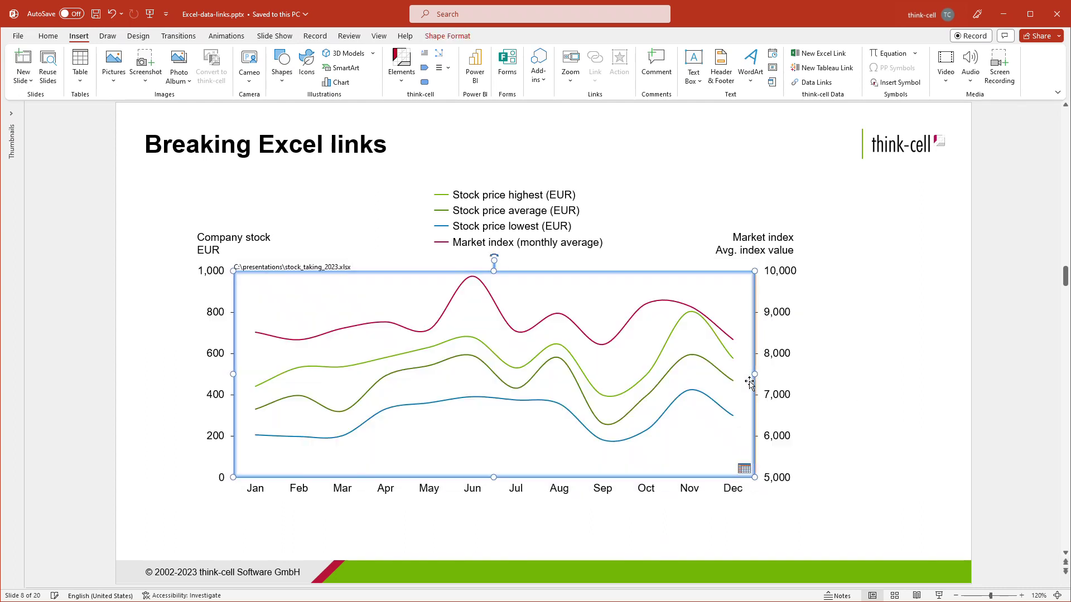
double_click(588, 315)
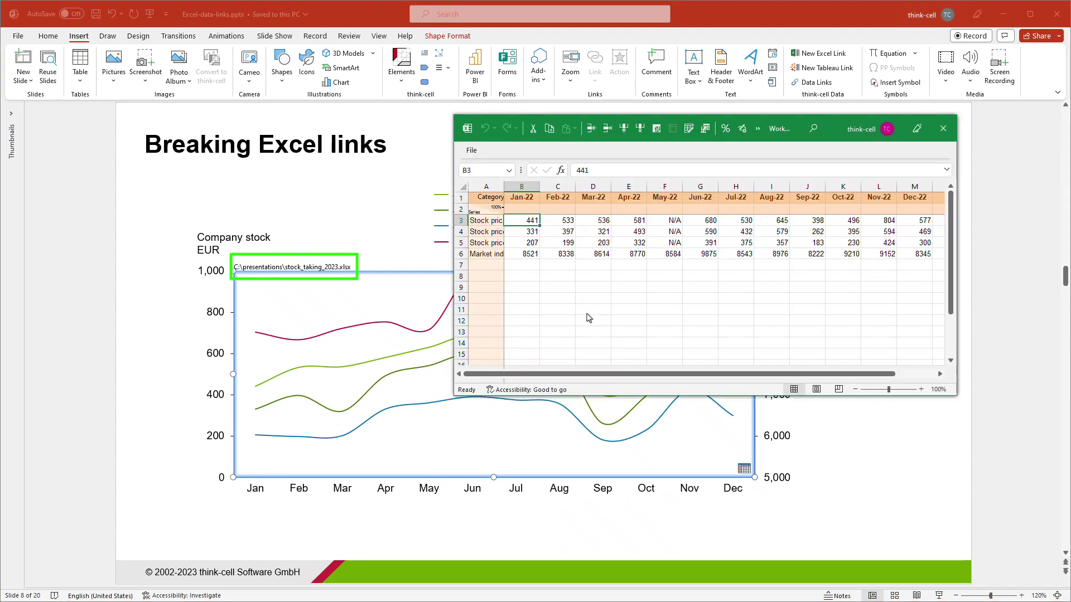
text(456)
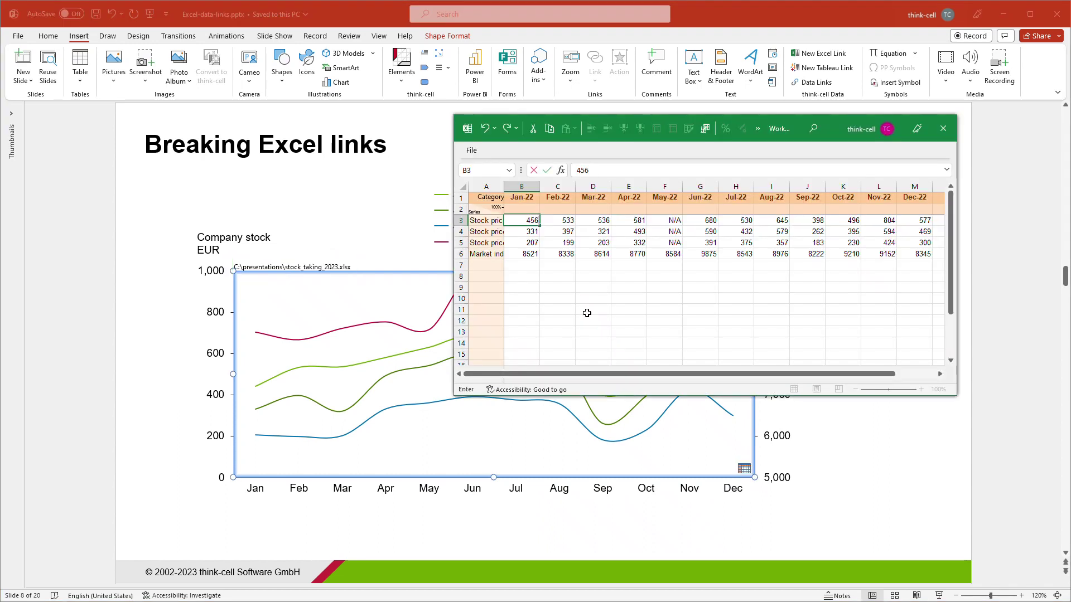
key(Return)
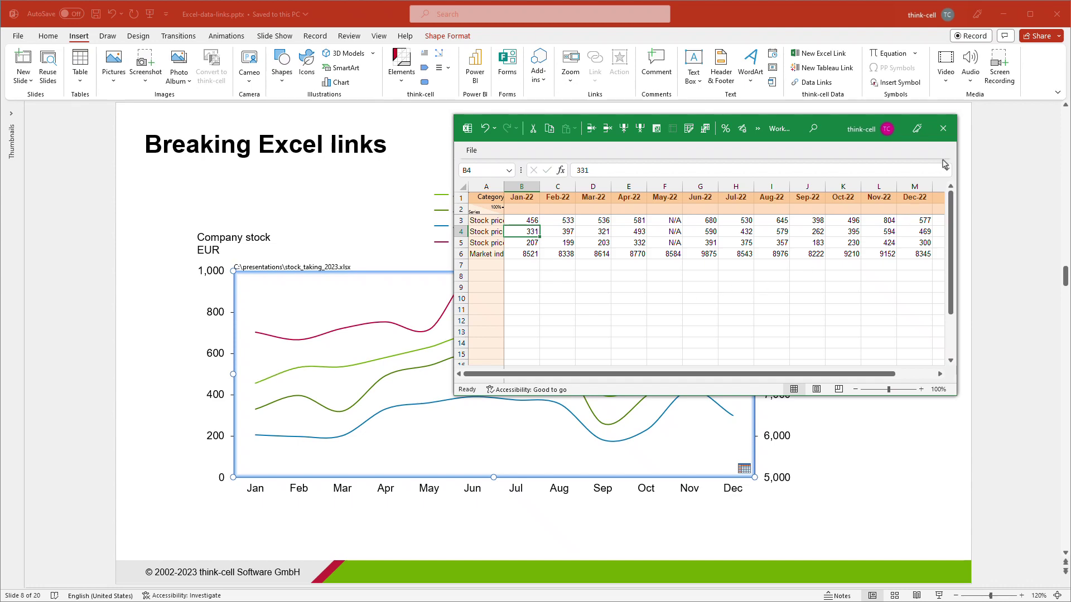
click(943, 128)
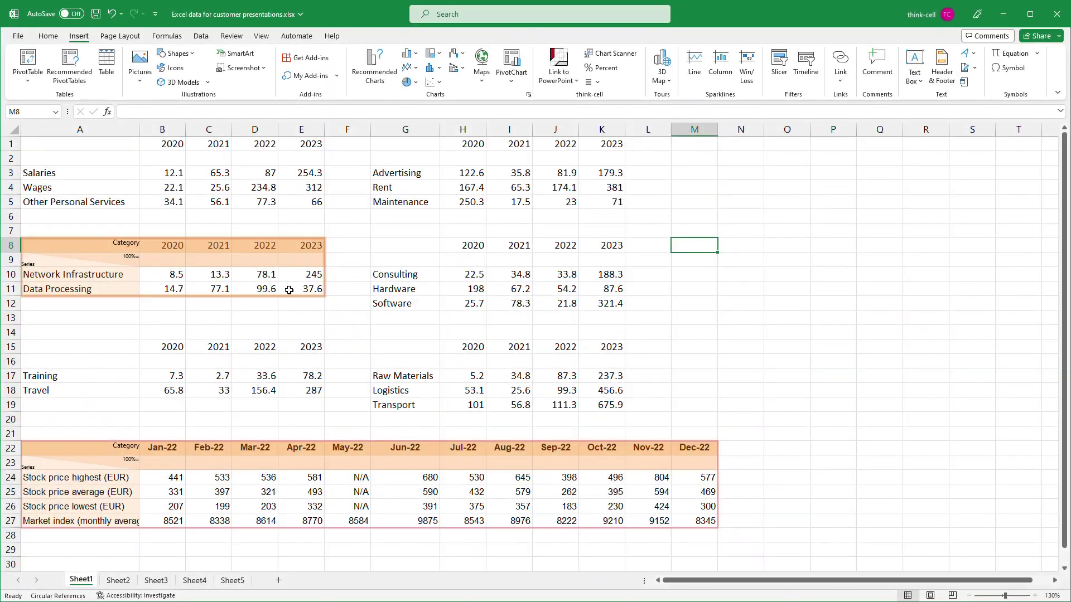
Enter 325 in E10 for Network Infrastructure 2023 and 89.4 in C11 for Data Processing 2021
click(312, 276)
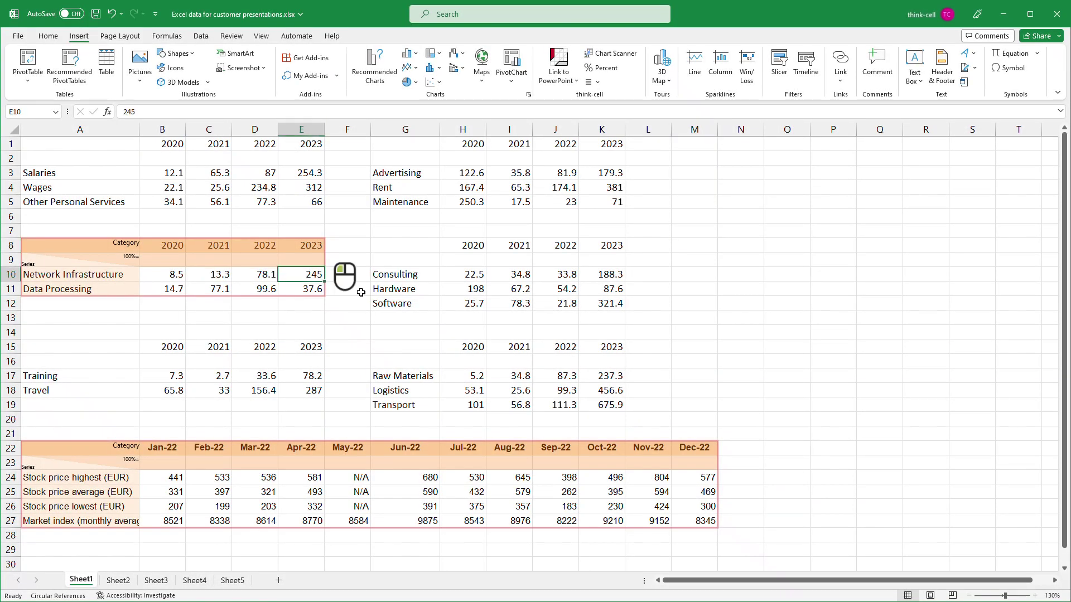
key(BackSpace)
text(325)
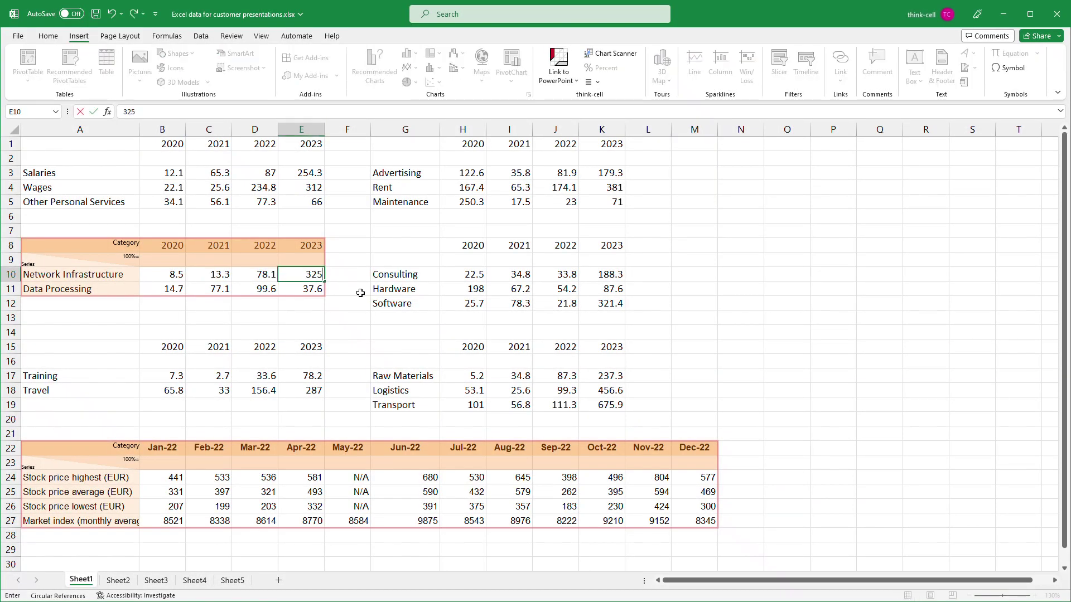
key(Return)
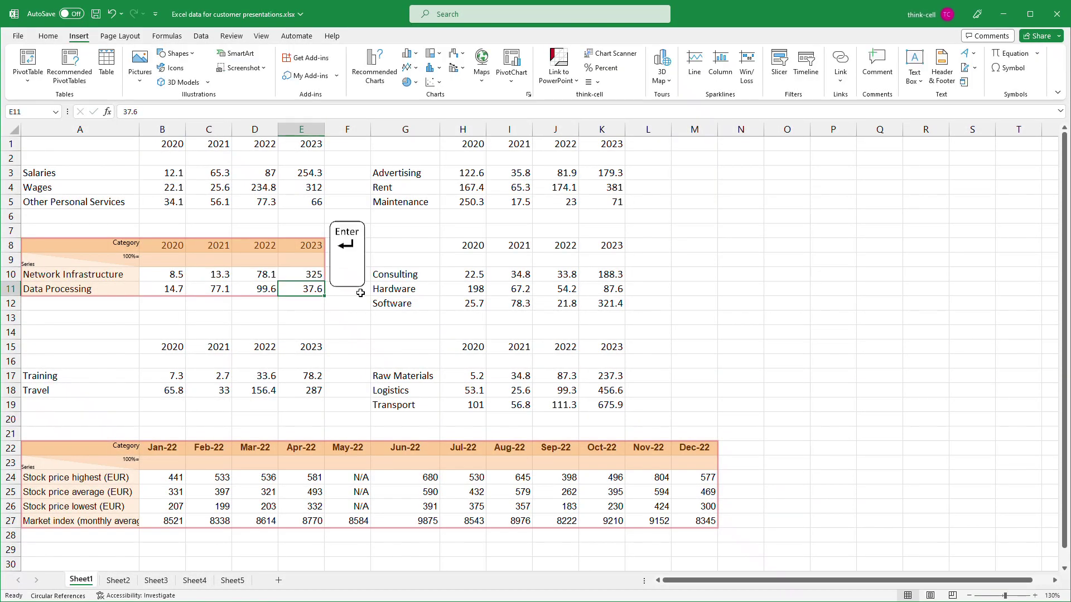
click(227, 294)
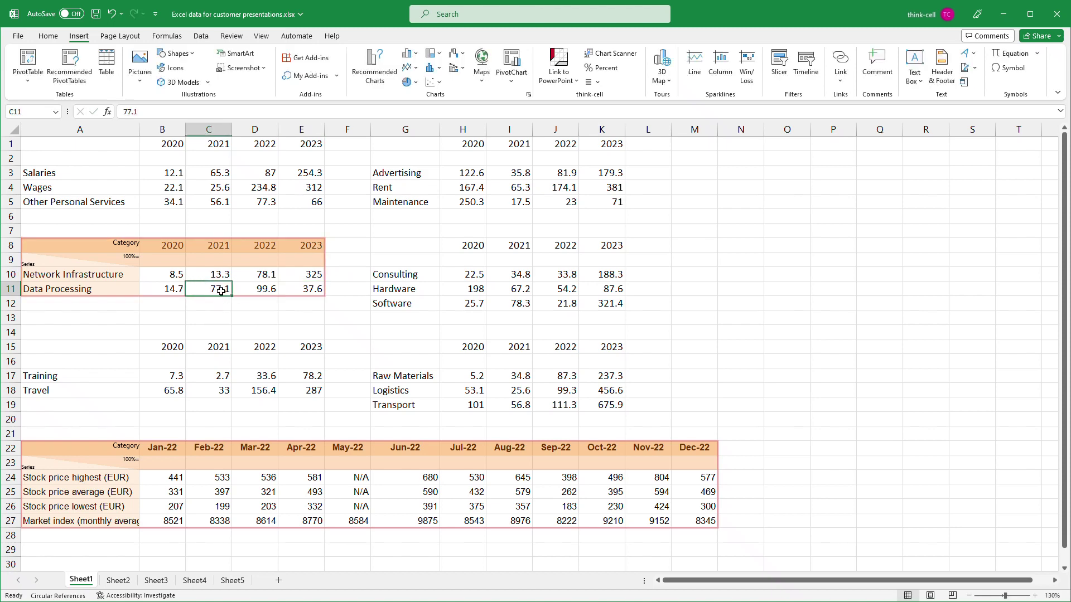
text(89.4)
key(Return)
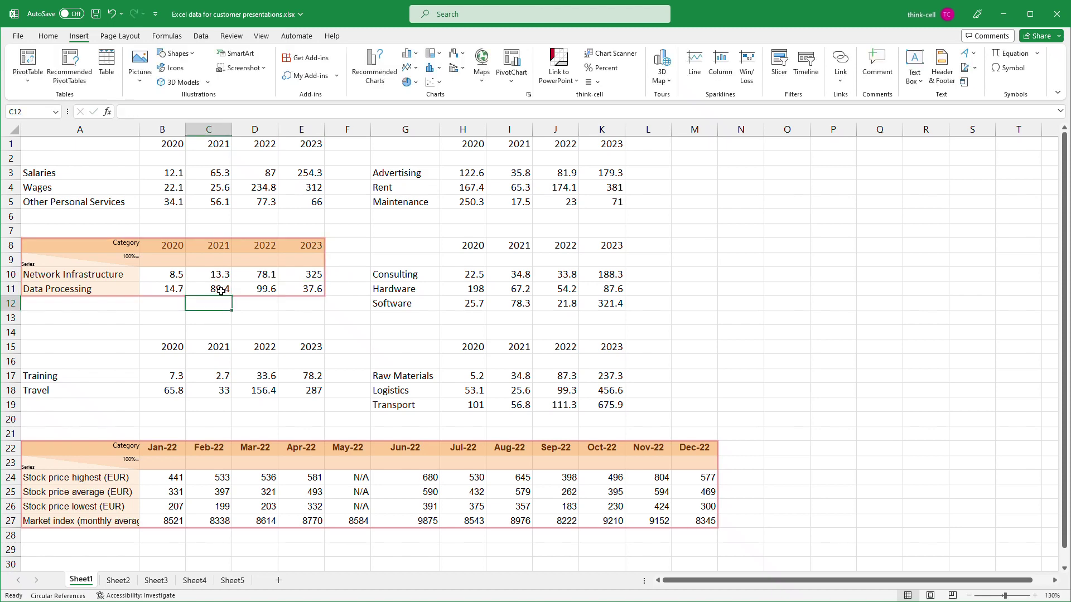
click(352, 329)
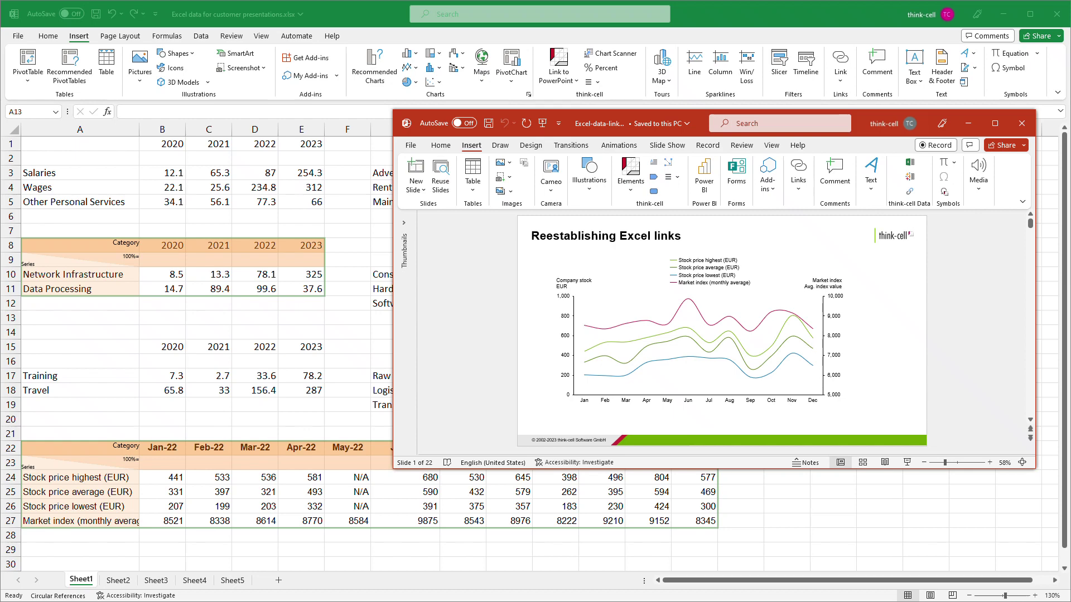
Change the Jan-22 highest stock price in B24 to 523 and check the updated chart on the slide
click(373, 485)
click(176, 478)
key(Return)
key(alt+Tab)
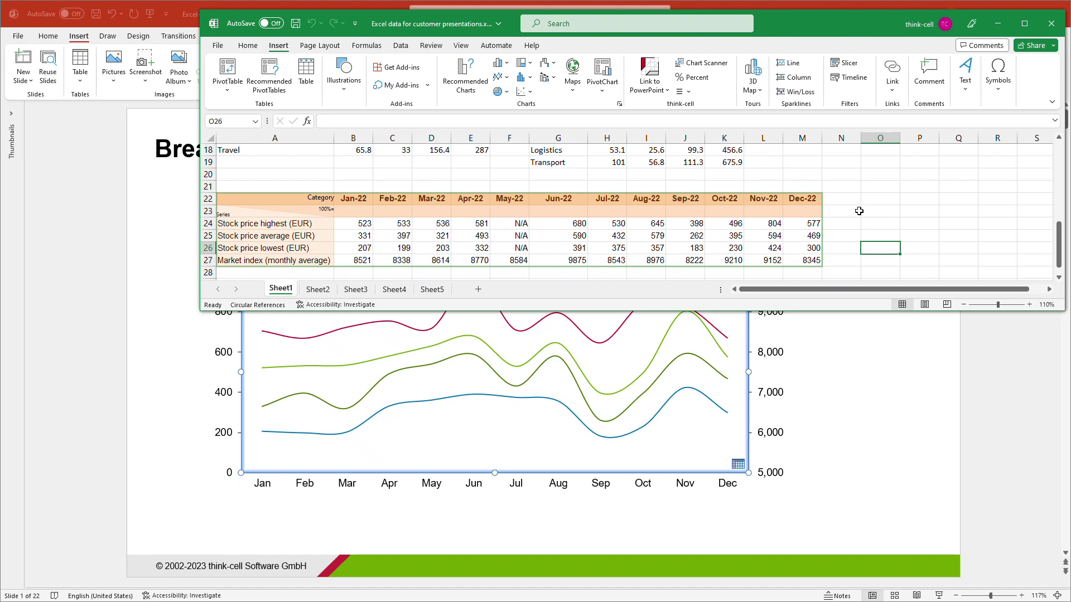
Delete the stock table's think-cell linked range A22:M27 and go back to the presentation
click(841, 215)
key(Delete)
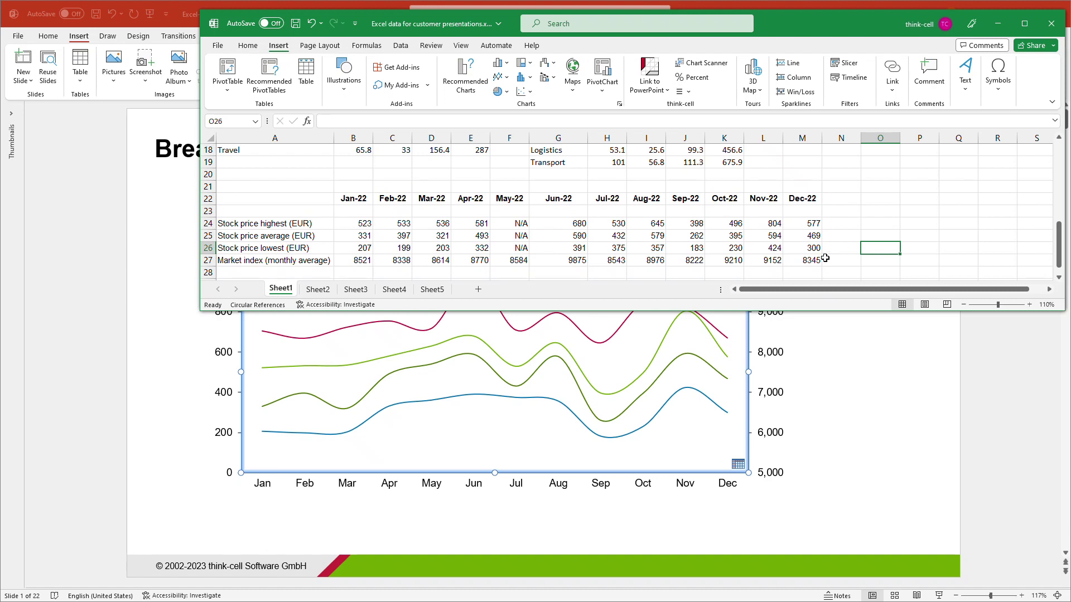
click(824, 336)
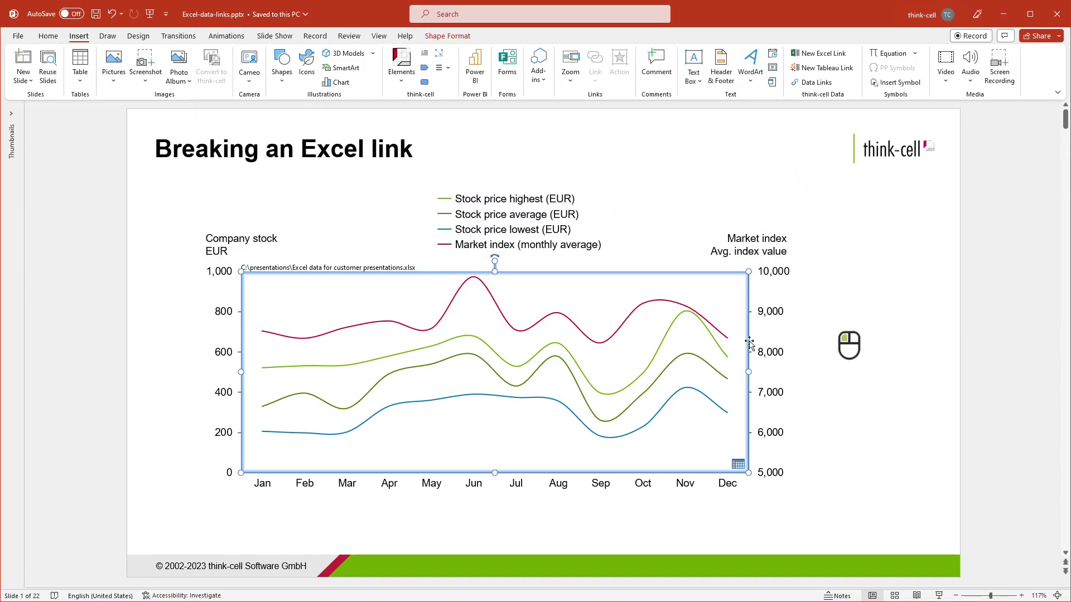
Check the stock chart's datasheet, then break the budget area chart's Excel link and open its own datasheet
double_click(636, 297)
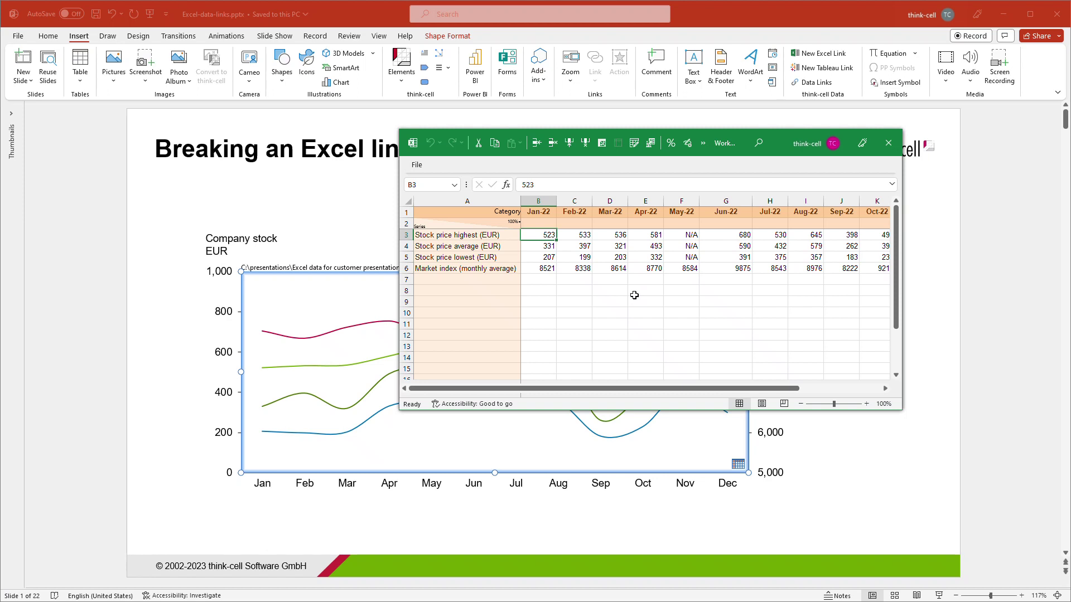
click(889, 143)
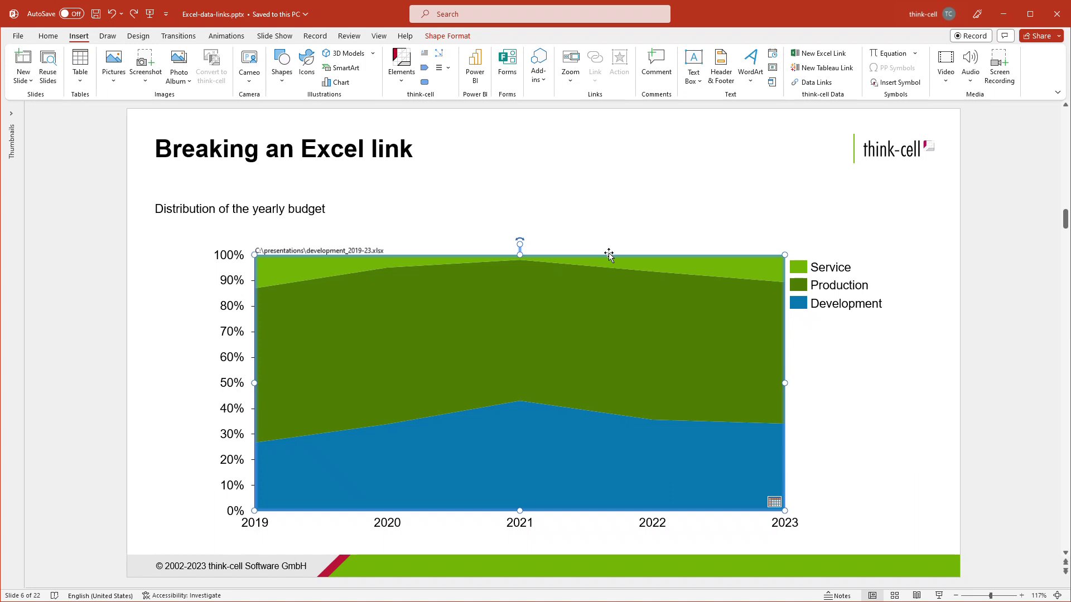
click(609, 255)
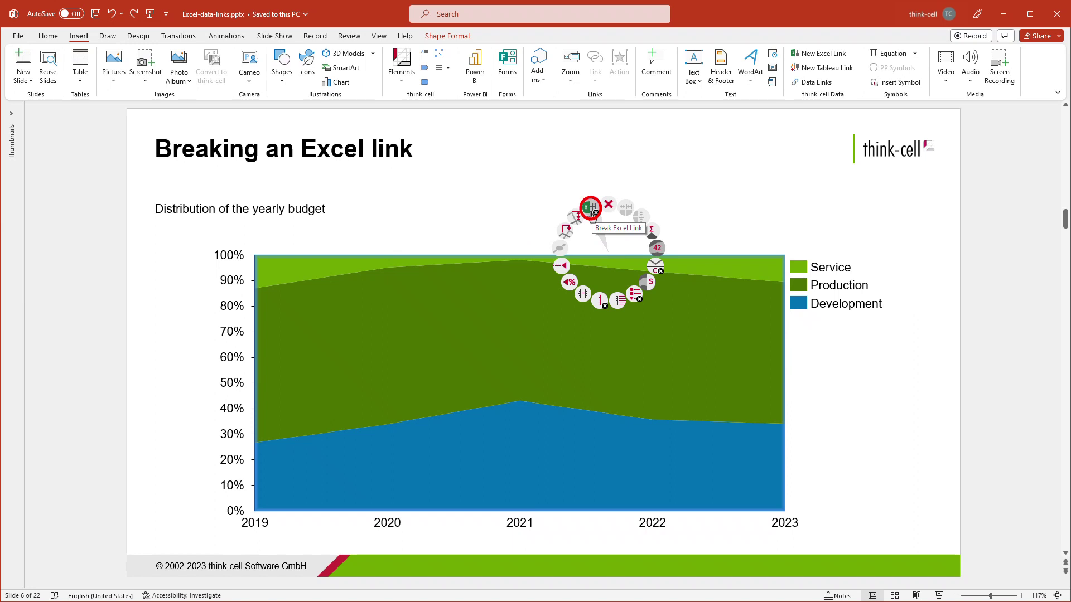
click(592, 217)
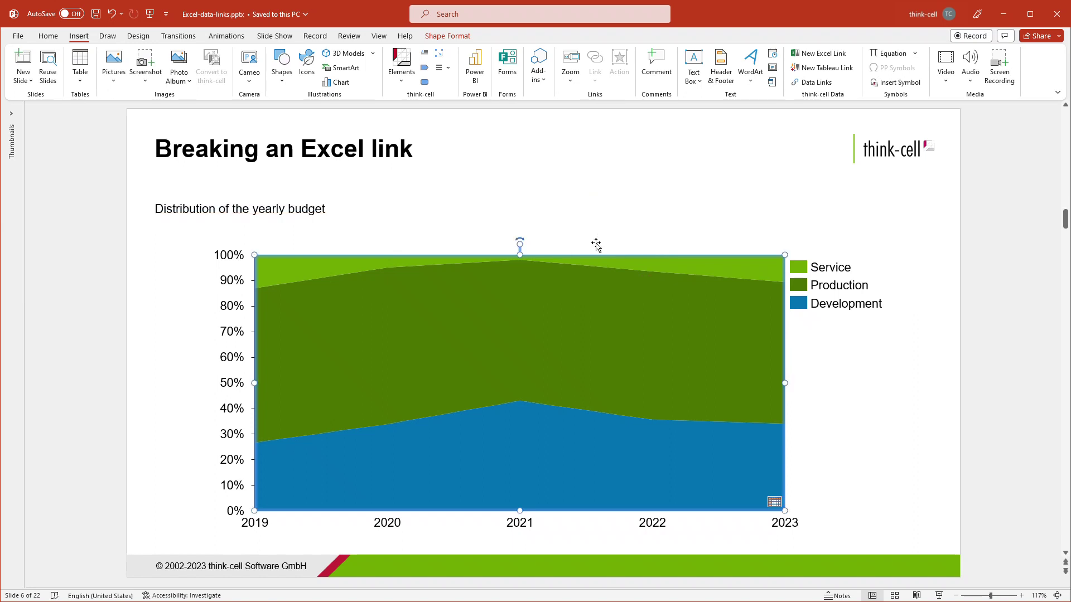
double_click(605, 260)
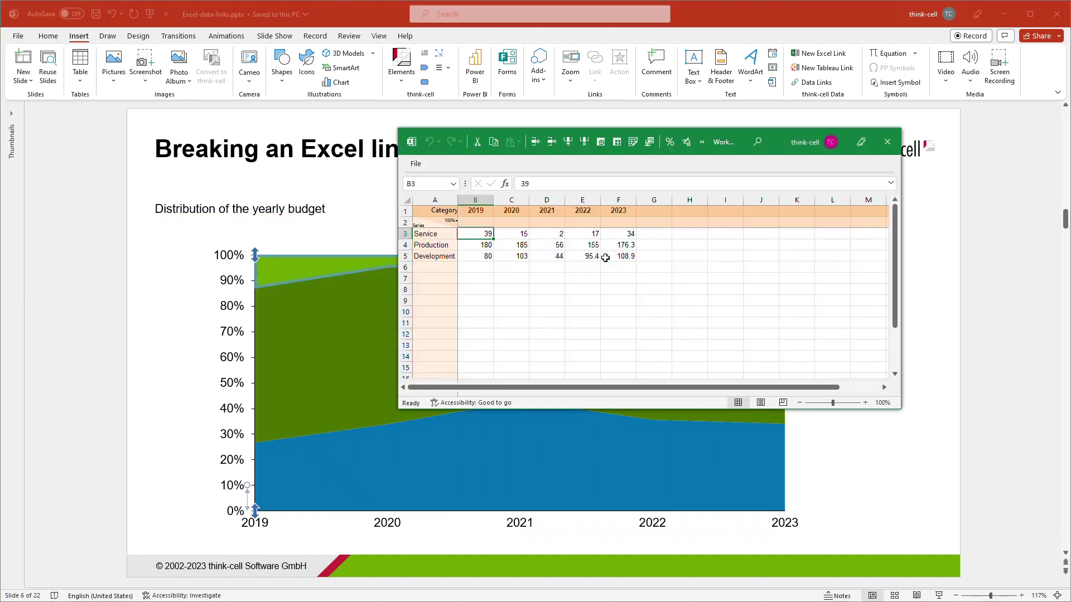